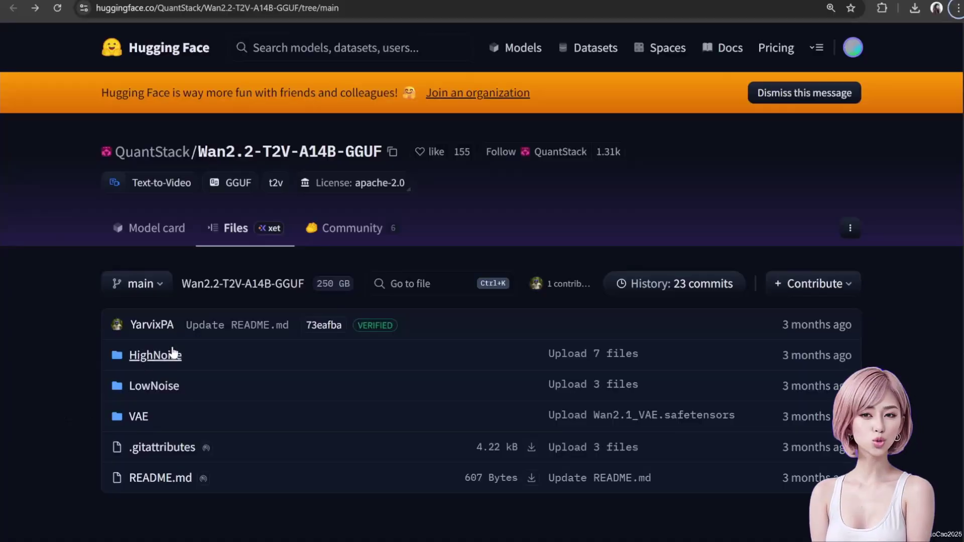
- Review the HighNoise GGUF files in the Wan2.2-T2V-A14B-GGUF repository and return to its file list
scroll(201, 371, "down", 5)
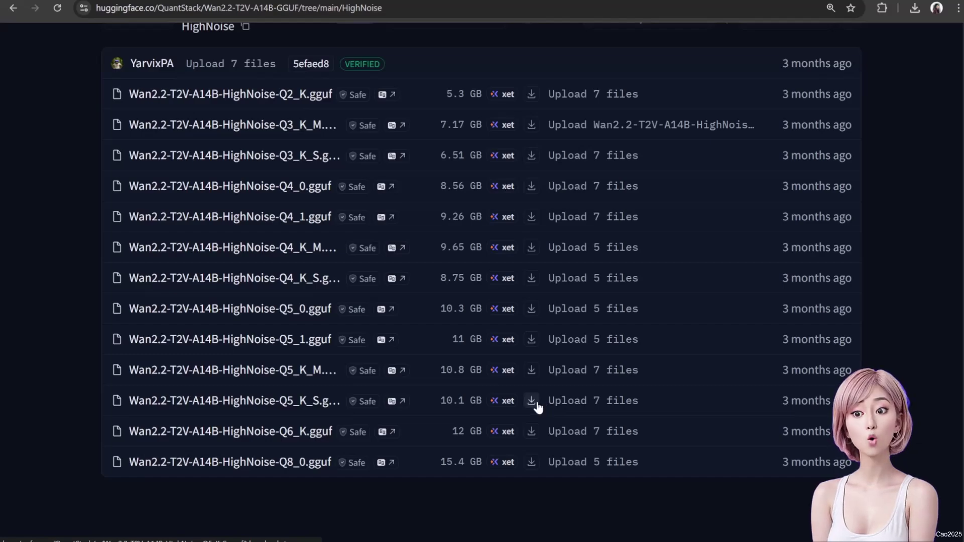
scroll(508, 401, "up", 5)
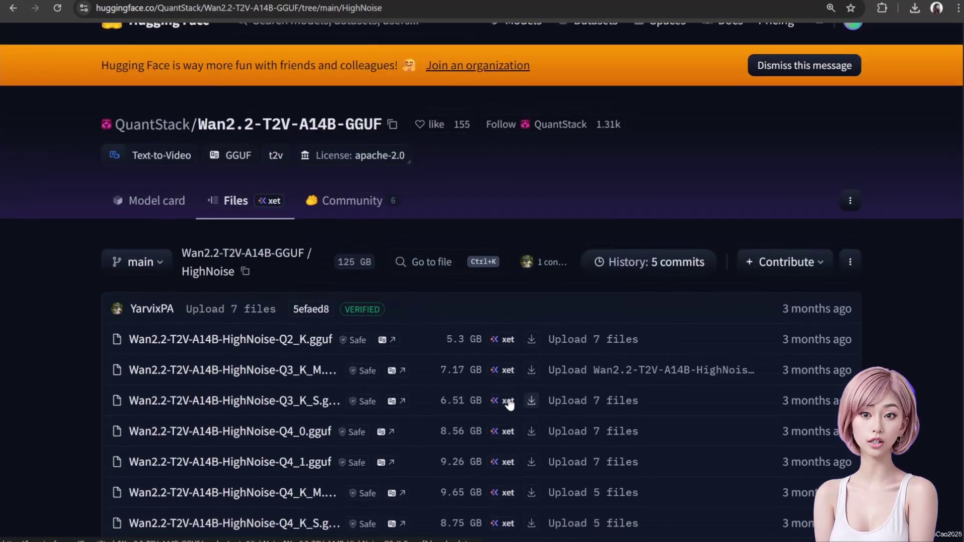
left_click(281, 127)
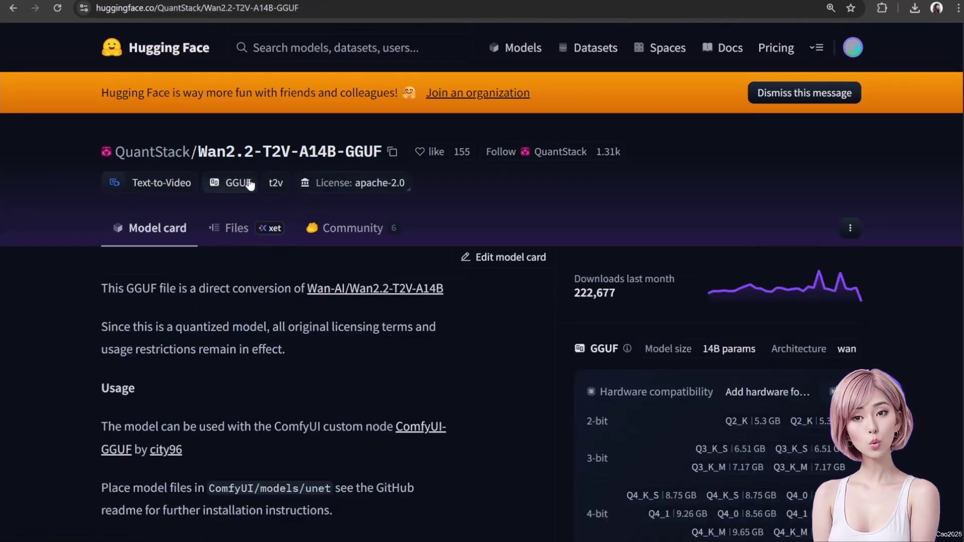
left_click(220, 228)
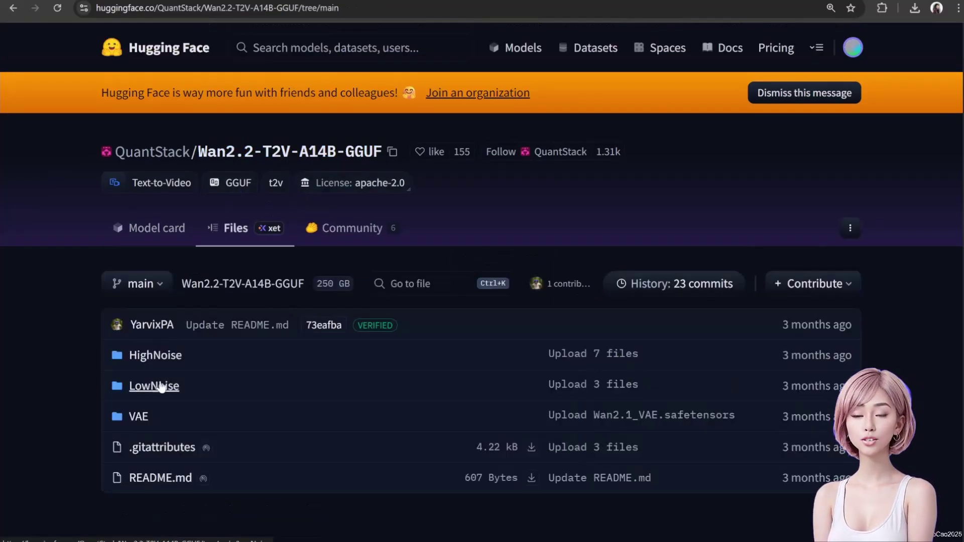
- Review the LowNoise GGUF files of the repository and open its VAE folder
scroll(275, 376, "down", 5)
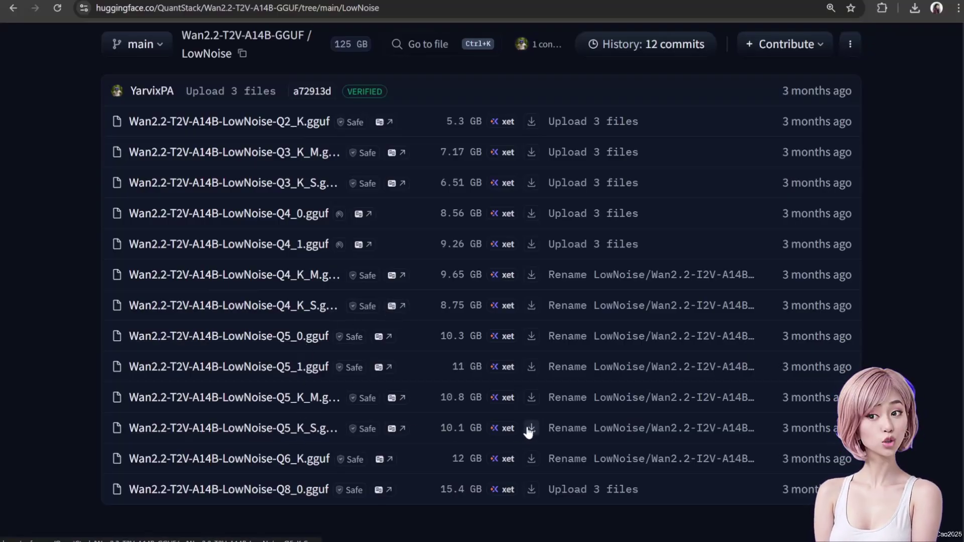
scroll(309, 99, "up", 3)
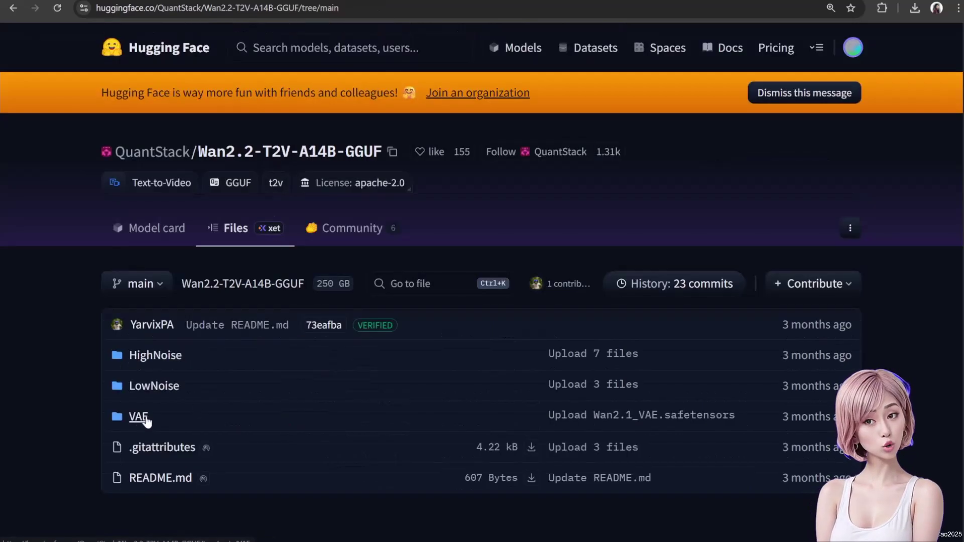
left_click(139, 417)
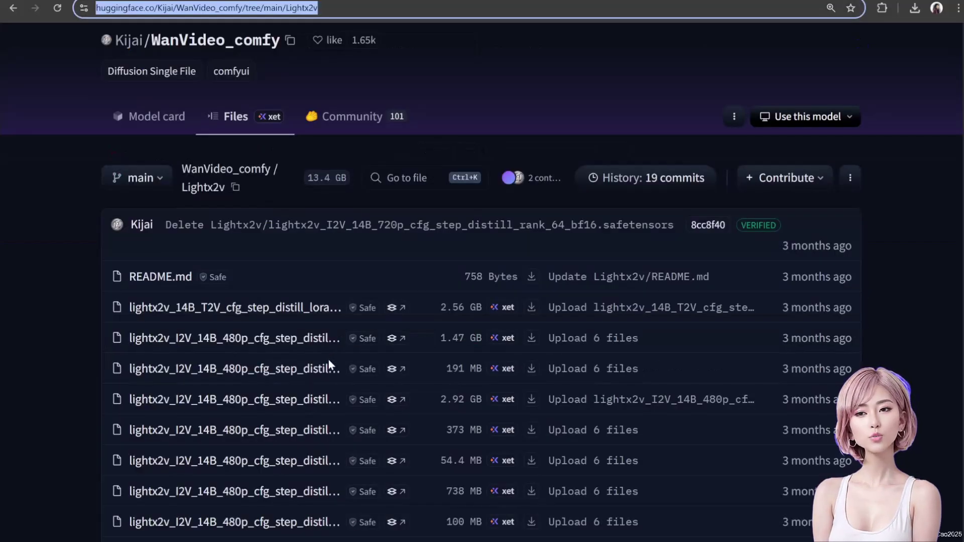
- Look through the LoRA files in the Lightx2v folder of the WanVideo_comfy repository
scroll(329, 359, "down", 1)
scroll(128, 405, "down", 5)
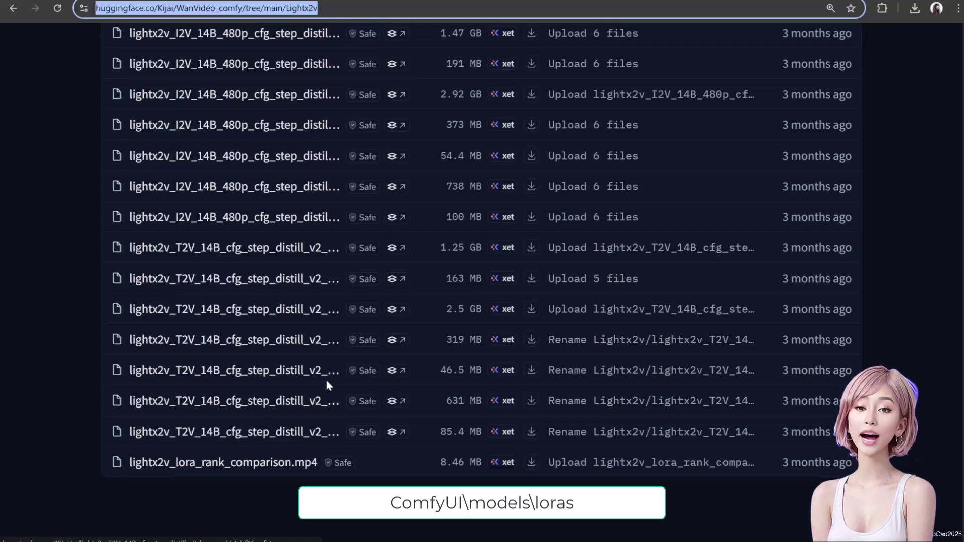
key("ctrl+minus")
key("ctrl+minus")
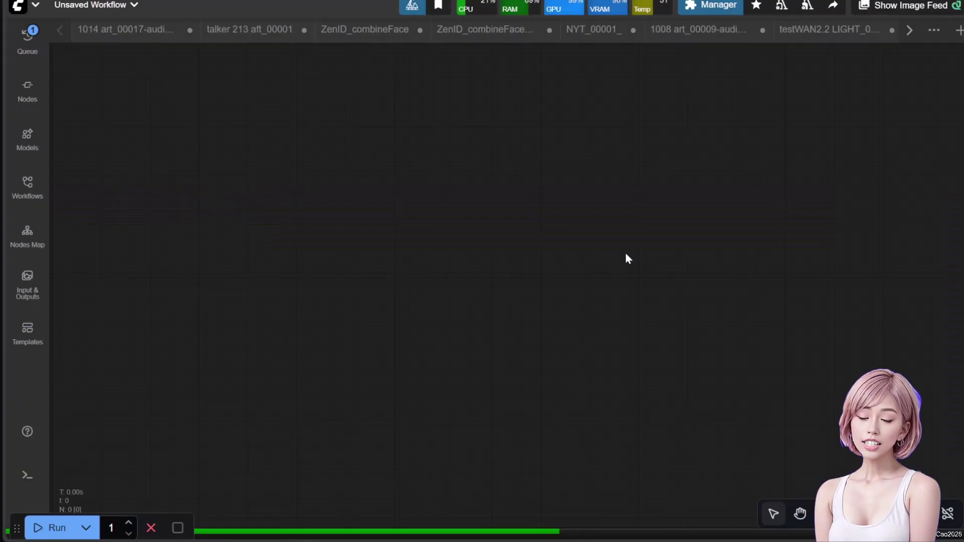
- In ComfyUI, search the Custom Nodes Manager for "comfyui gg", then close the manager
left_click(713, 6)
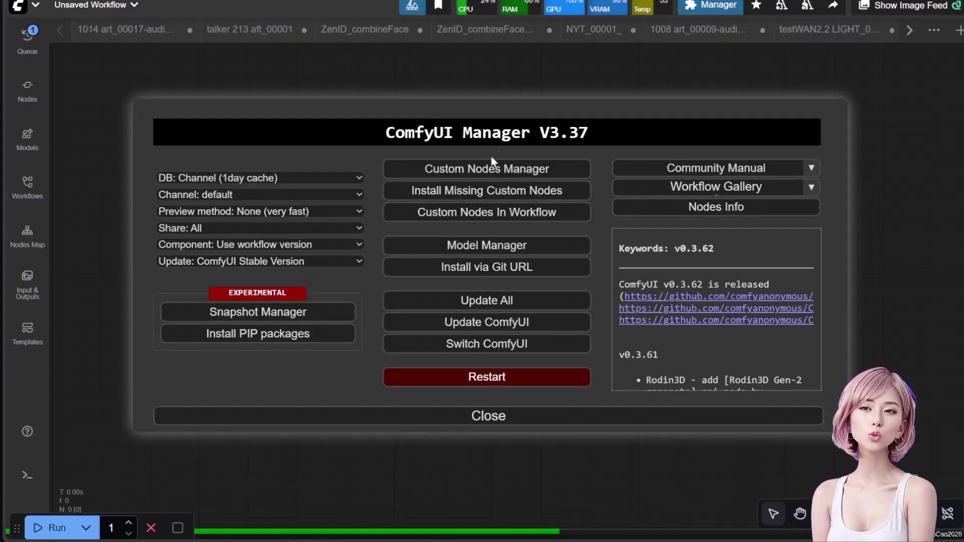
left_click(489, 170)
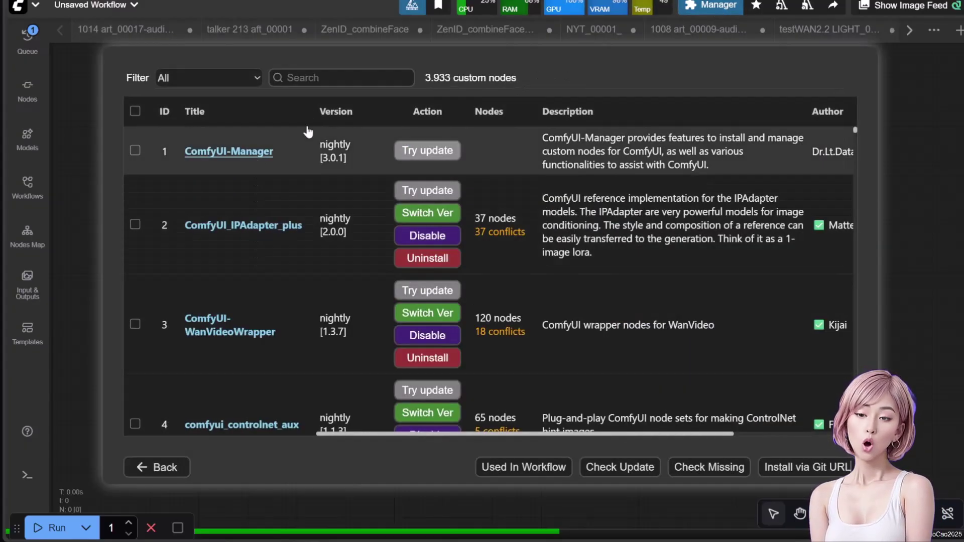
left_click(288, 78)
type("c")
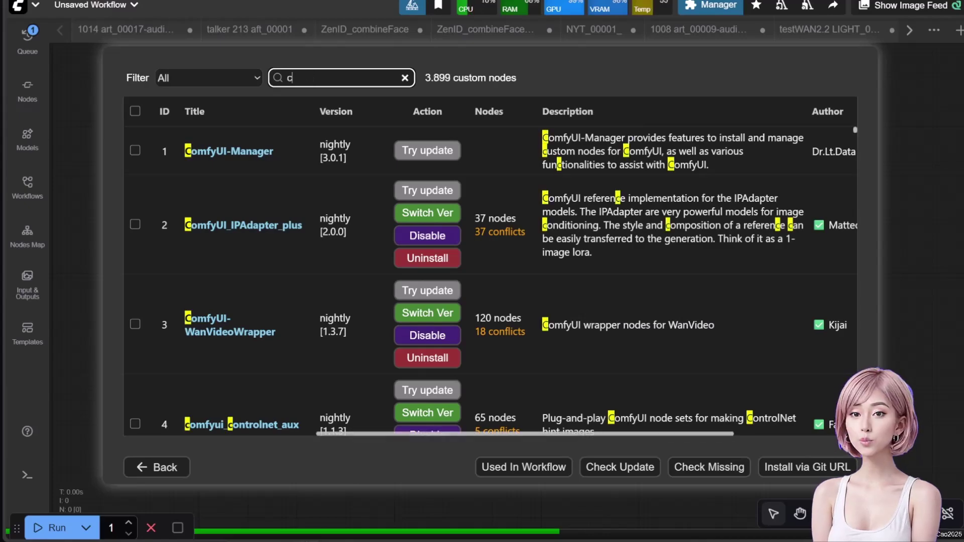
type("omfyui gg")
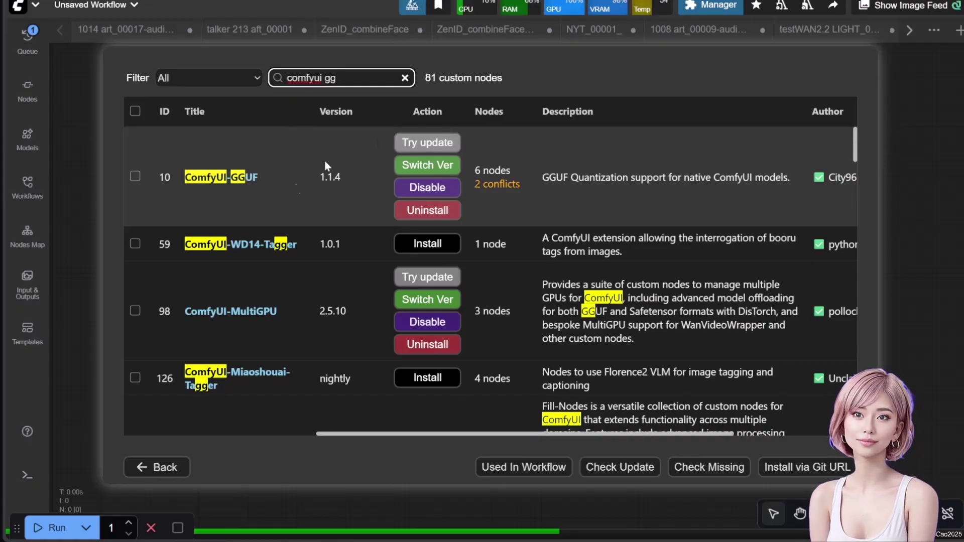
left_click(151, 467)
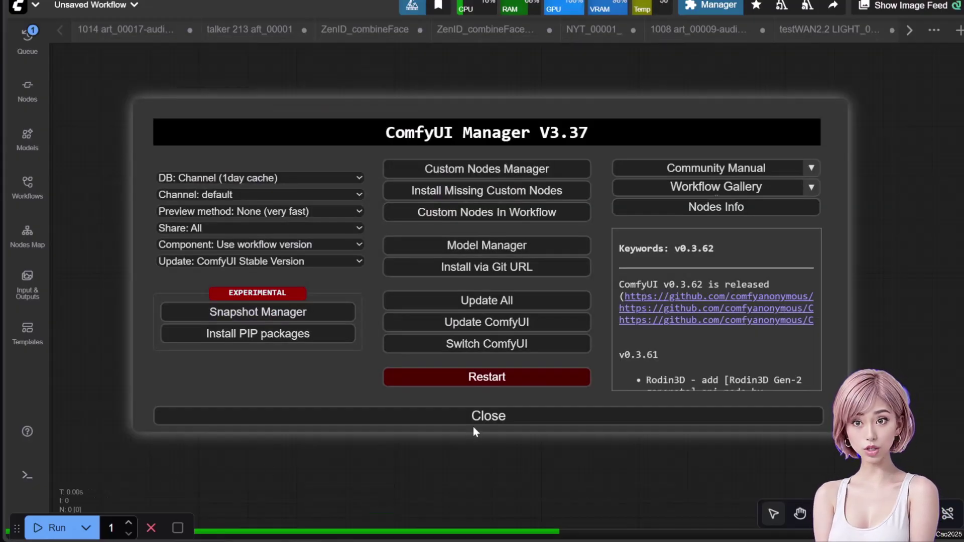
left_click(473, 421)
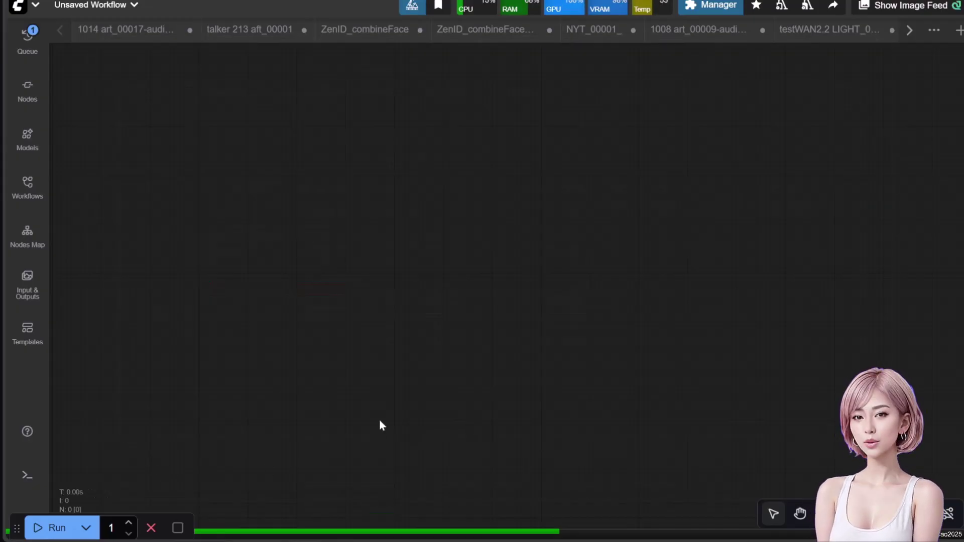
- Search the Custom Nodes Manager for "video hel" and close the manager
left_click(690, 6)
left_click(533, 168)
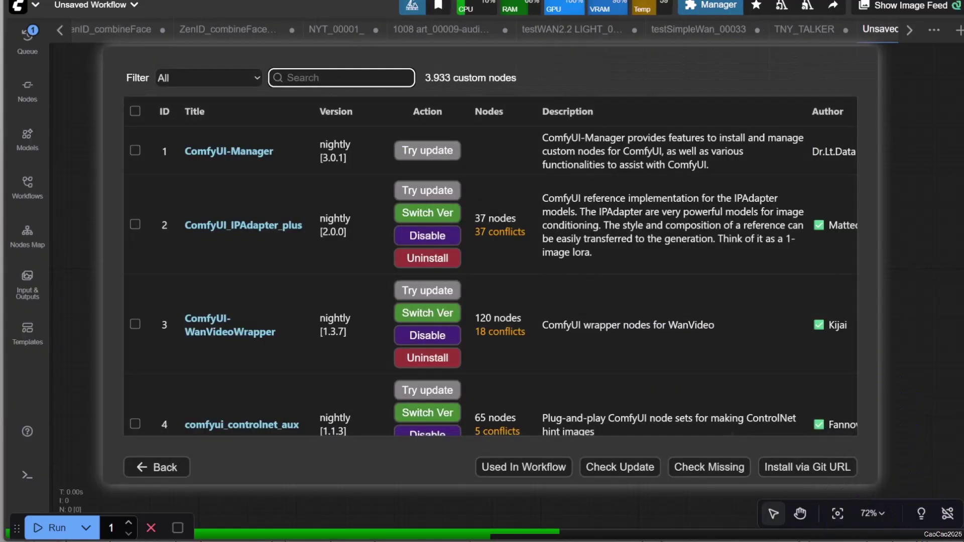
type("video h")
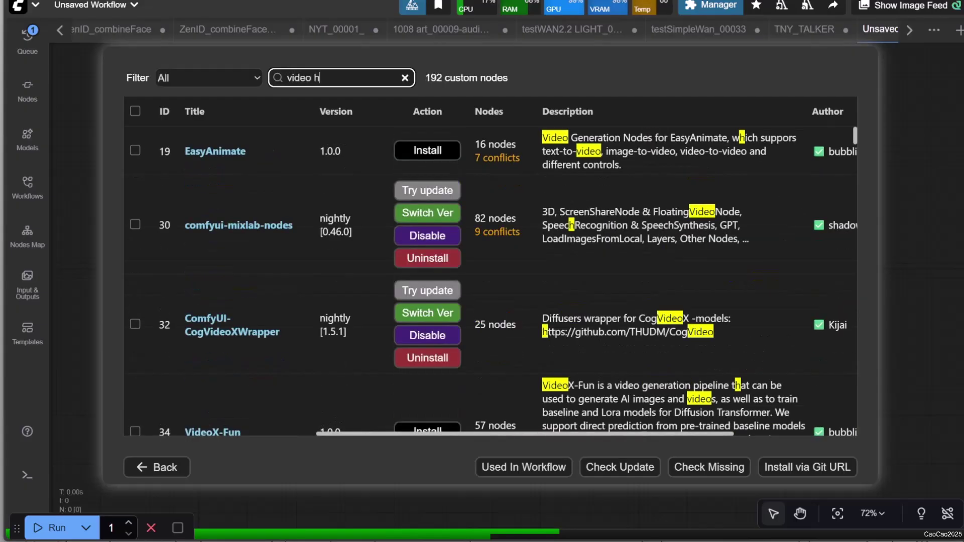
type("el")
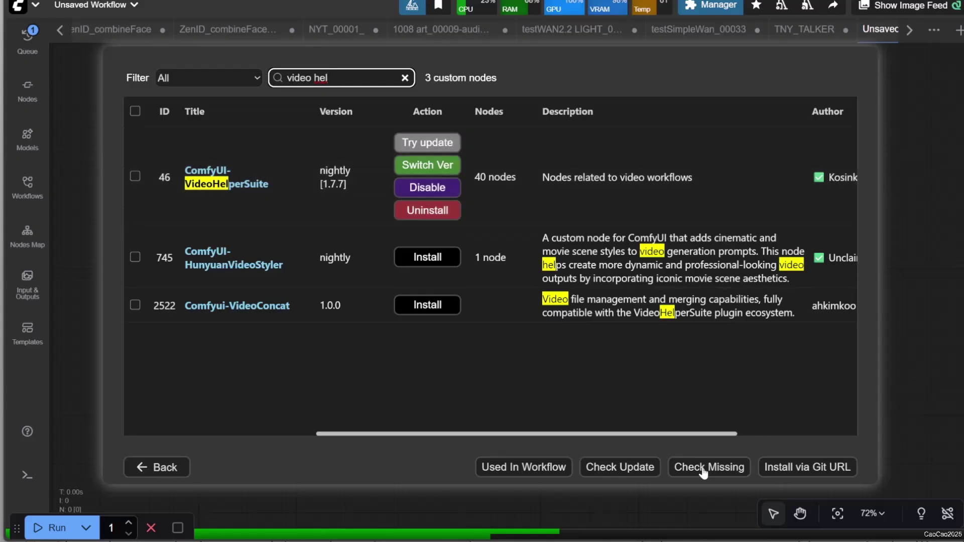
left_click(156, 469)
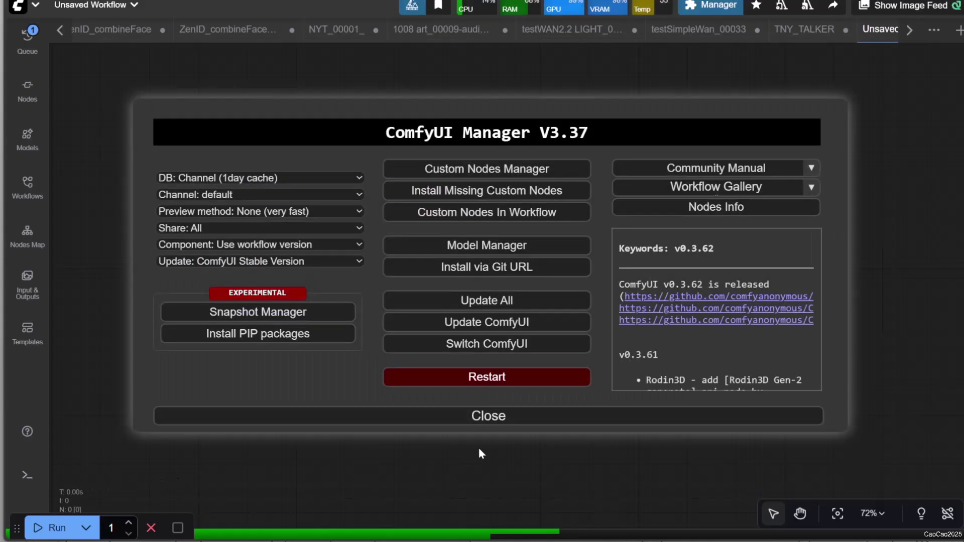
left_click(485, 416)
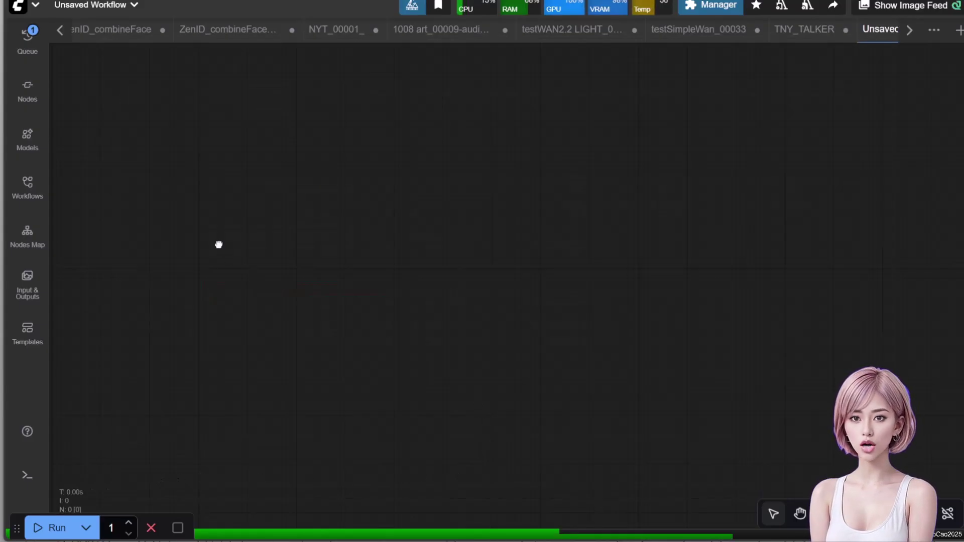
- Add a Unet Loader (GGUF) node and load Wan2.2-T2V-A14B-HighNoise-Q5_K_S.gguf in it
double_click(218, 244)
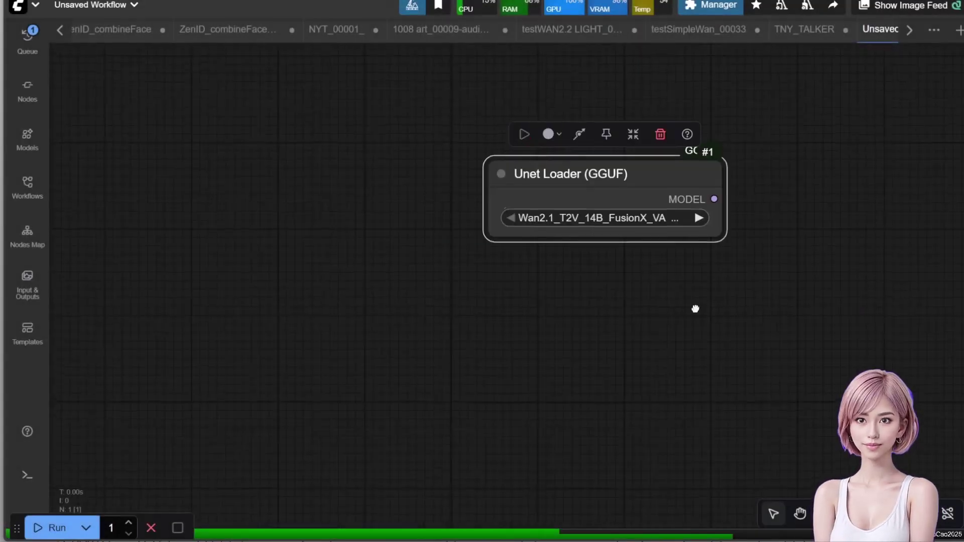
left_click(587, 200)
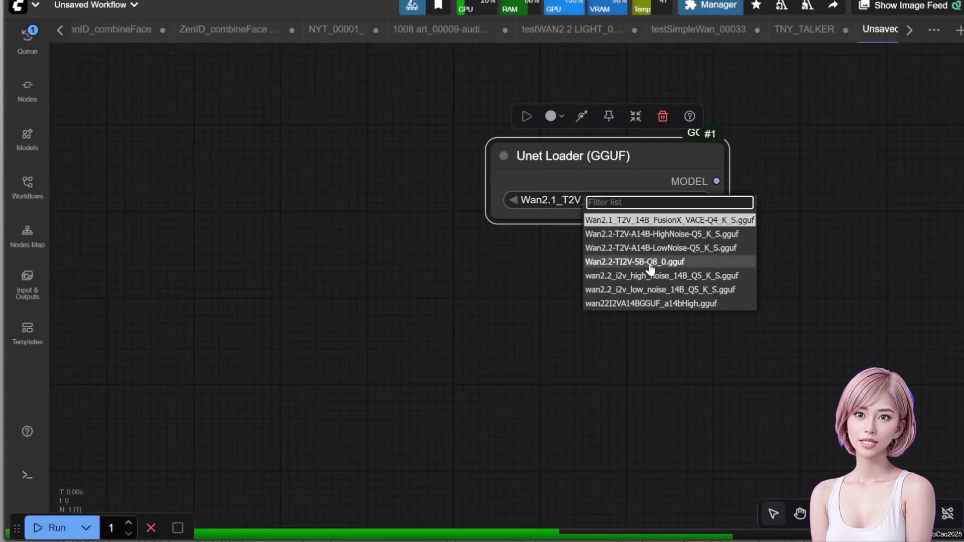
left_click(662, 240)
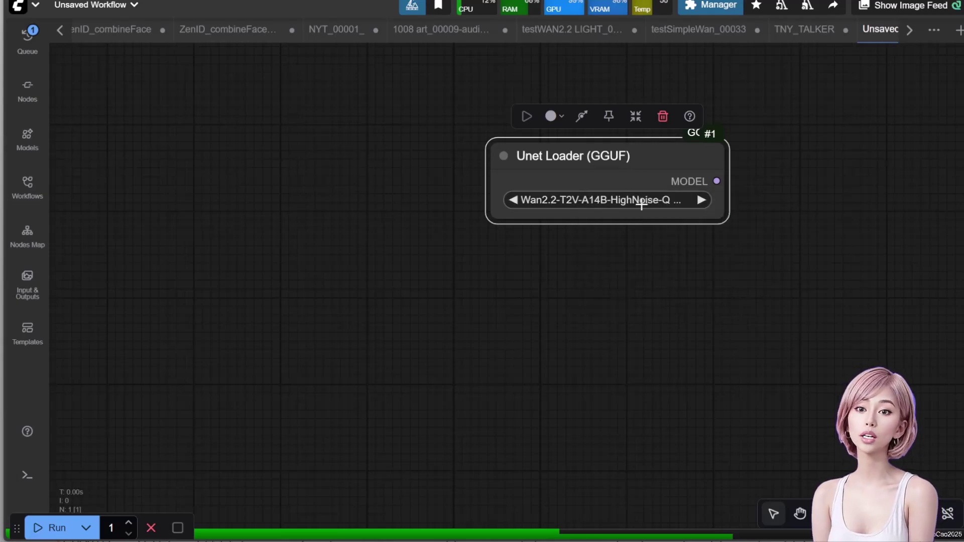
- Duplicate the Unet Loader below the first one and load the Wan2.2-T2V-A14B-LowNoise-Q5_K_S.gguf model in the copy
right_click(629, 156)
key("ctrl+v")
left_click_drag(572, 181, 523, 348)
left_click(577, 356)
left_click(617, 407)
left_click(363, 358)
- Widen both Unet Loader nodes to fit the full file names and make room between them
left_click_drag(723, 217, 827, 213)
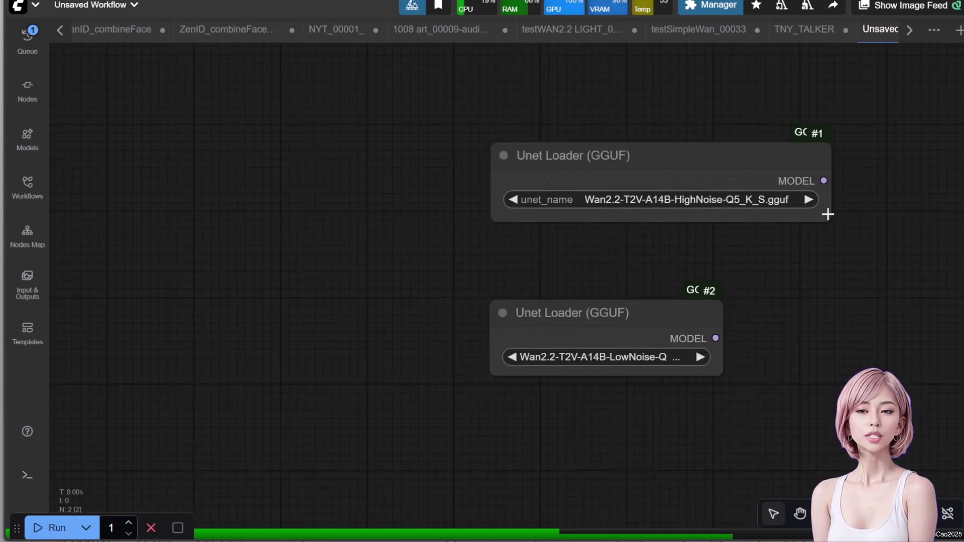
left_click_drag(721, 374, 833, 366)
left_click_drag(688, 312, 594, 452)
- Add a Load CLIP node between the loaders with umt5_xxl_fp16.safetensors and type wan
double_click(515, 292)
type("load clip")
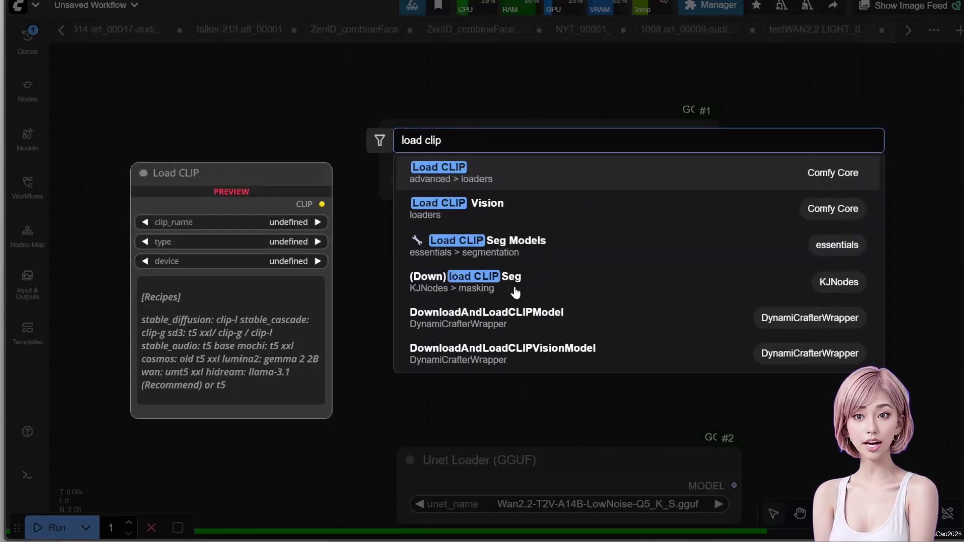
key("Return")
scroll(635, 292, "up", 1)
left_click_drag(633, 292, 556, 296)
left_click(553, 323)
type("umt")
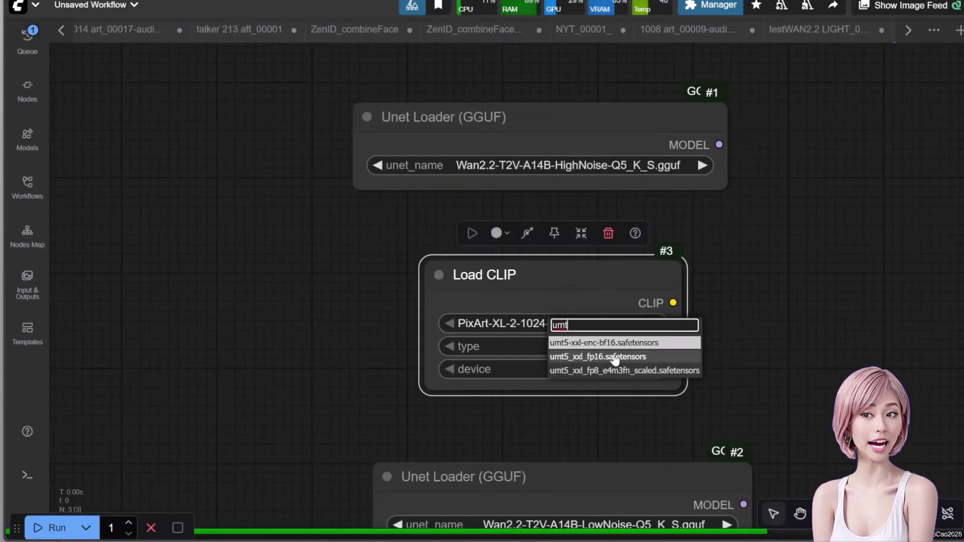
left_click(598, 357)
left_click(628, 347)
left_click(635, 463)
- Add a Load LoRA node beside the loaders with wan\lightx2v_T2V_14B_cfg_step_distill_v2_lora_rank64_bf16.safetensors
scroll(794, 299, "down", 2)
left_click_drag(795, 300, 667, 232)
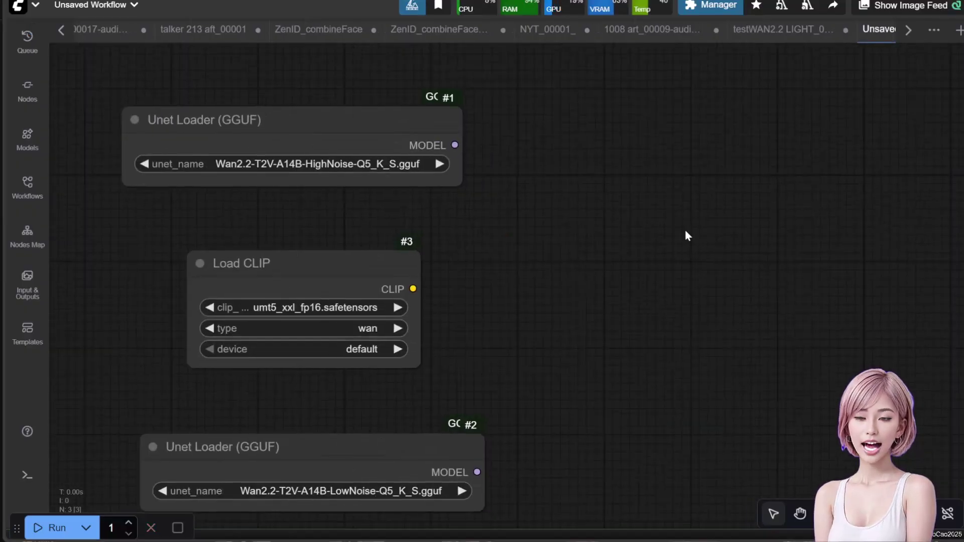
double_click(685, 236)
type("load lora")
left_click(486, 185)
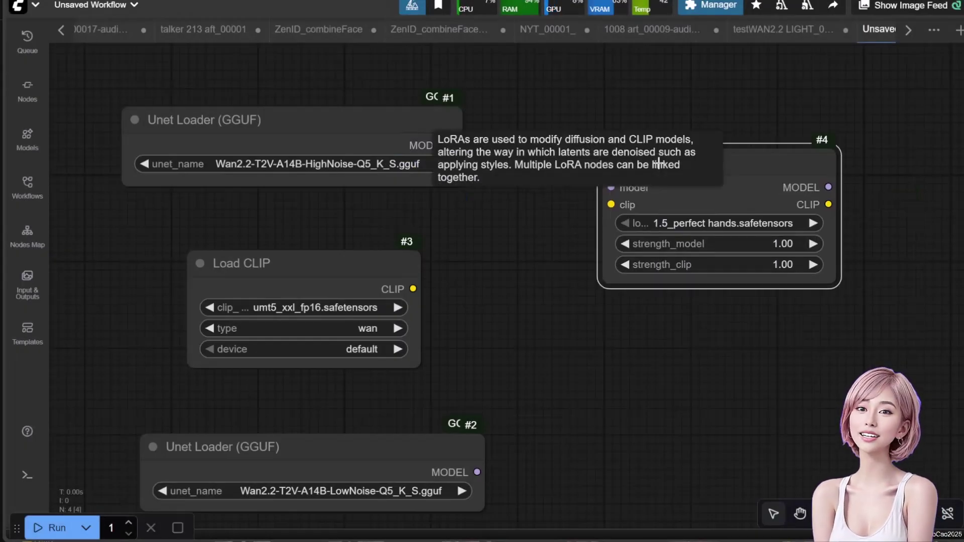
left_click(665, 244)
type("rank64")
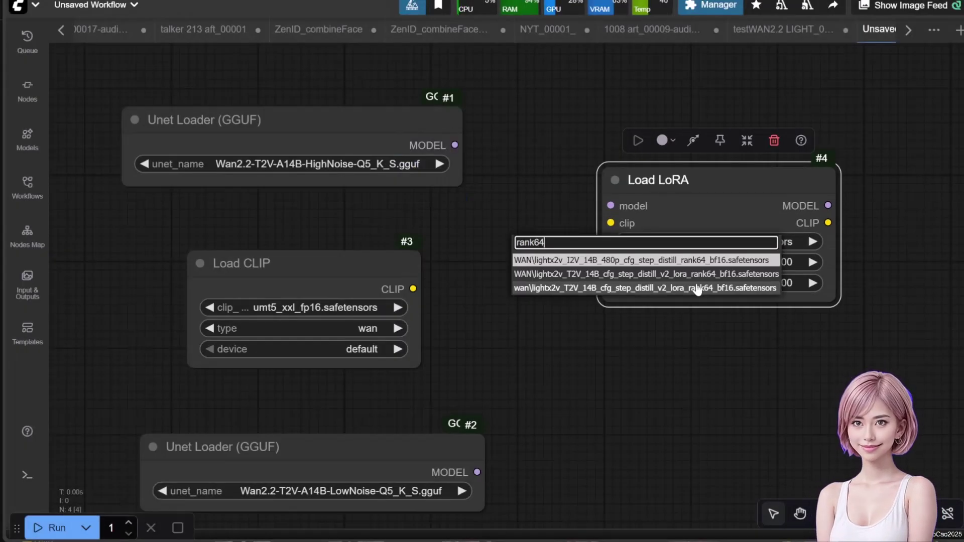
left_click(698, 288)
- Duplicate the Load LoRA node and place the copy next to the LowNoise loader
key("ctrl+c")
key("ctrl+v")
left_click_drag(624, 384, 579, 260)
left_click_drag(666, 138, 642, 366)
- Connect the HighNoise and LowNoise loaders to their own Load LoRA nodes and the Load CLIP output to both
left_click_drag(477, 75, 502, 176)
left_click_drag(435, 122, 590, 182)
left_click_drag(456, 449, 616, 444)
left_click_drag(393, 265, 615, 460)
- Add a ModelSamplingSD3 node beside the Load LoRA nodes with shift 5.00
scroll(505, 344, "down", 4)
left_click_drag(506, 344, 388, 252)
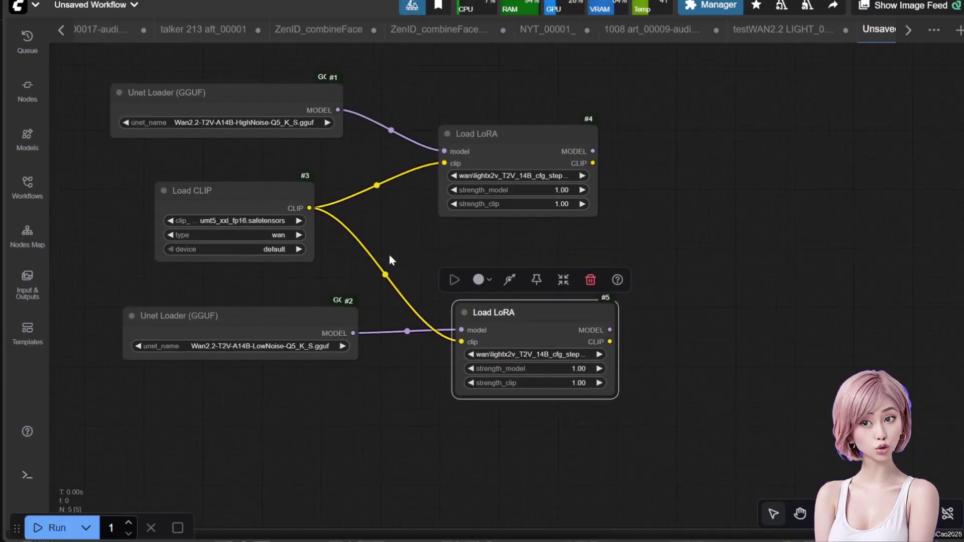
double_click(775, 257)
type("model sampling")
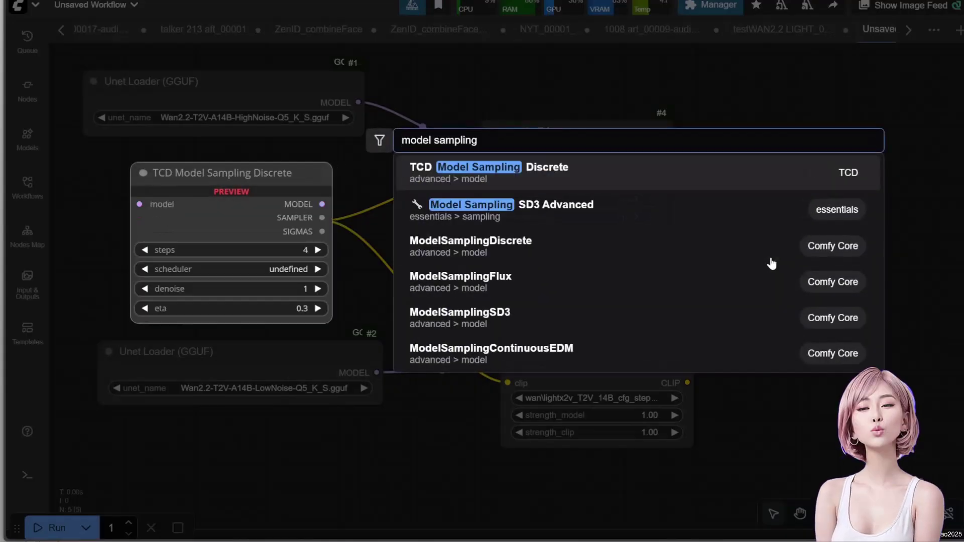
left_click(773, 309)
left_click(805, 246)
left_click_drag(903, 282, 901, 282)
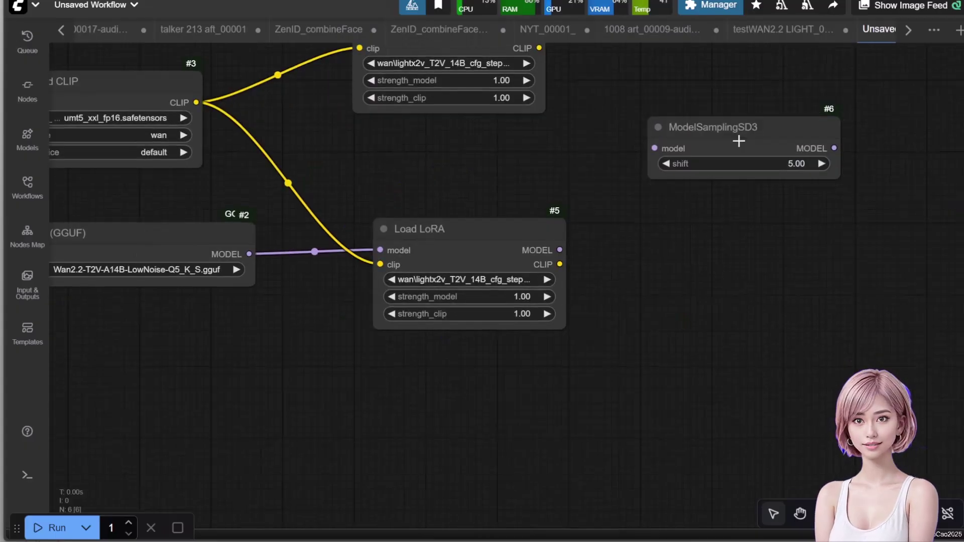
- Place one ModelSamplingSD3 node per branch and connect each to its Load LoRA model output
mouse_move(738, 140)
left_mouse_down()
mouse_move(751, 267)
mouse_move(698, 267)
left_mouse_up()
left_click_drag(573, 258, 652, 275)
mouse_move(706, 116)
left_mouse_down()
mouse_move(705, 246)
mouse_move(727, 133)
left_mouse_up()
left_click_drag(532, 153, 669, 154)
- Move the two ModelSamplingSD3 nodes farther apart vertically to make room between them
left_click_drag(710, 275, 625, 290)
scroll(624, 290, "down", 2)
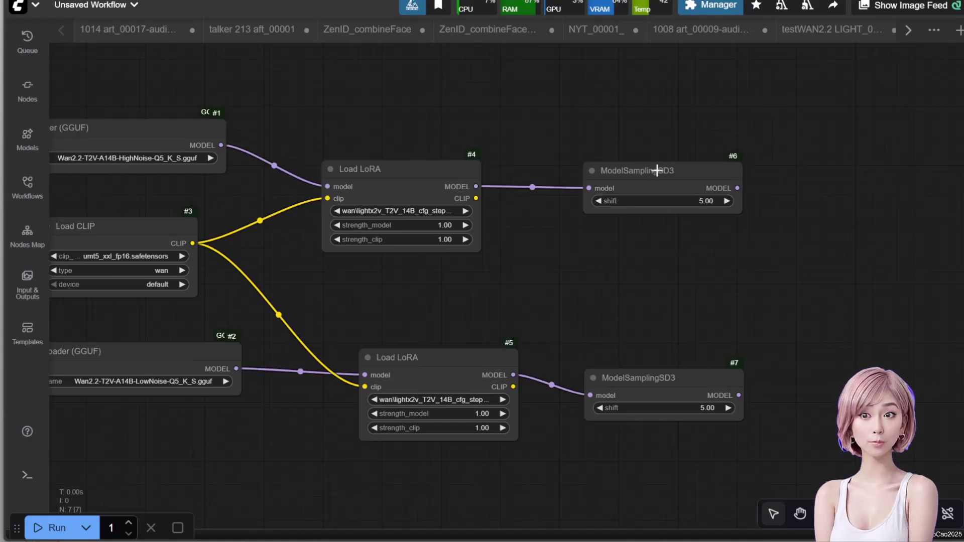
left_click_drag(655, 168, 655, 122)
left_click_drag(659, 374, 664, 427)
- Add a CLIP Text Encode (Prompt) node between the ModelSamplingSD3 nodes and place a duplicate below it
double_click(631, 288)
left_click(647, 206)
left_click_drag(693, 288, 641, 200)
key("ctrl+c")
key("ctrl+v")
left_click_drag(701, 203, 646, 346)
- Make both CLIP Text Encode nodes wider and shorter and connect them to the upper Load LoRA's CLIP output
left_click(815, 296)
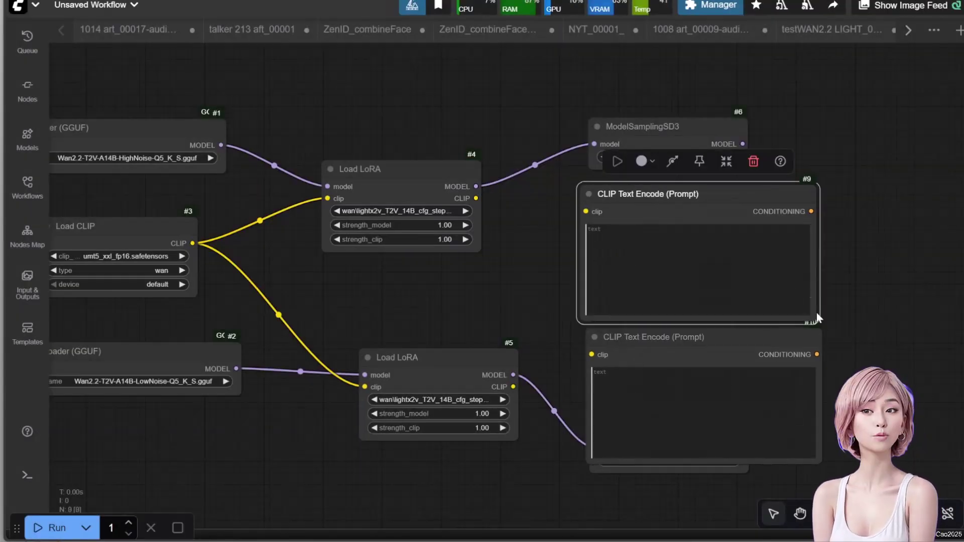
left_click_drag(810, 318, 863, 284)
left_click_drag(732, 341, 733, 311)
left_click_drag(821, 433, 872, 394)
left_click_drag(476, 198, 592, 324)
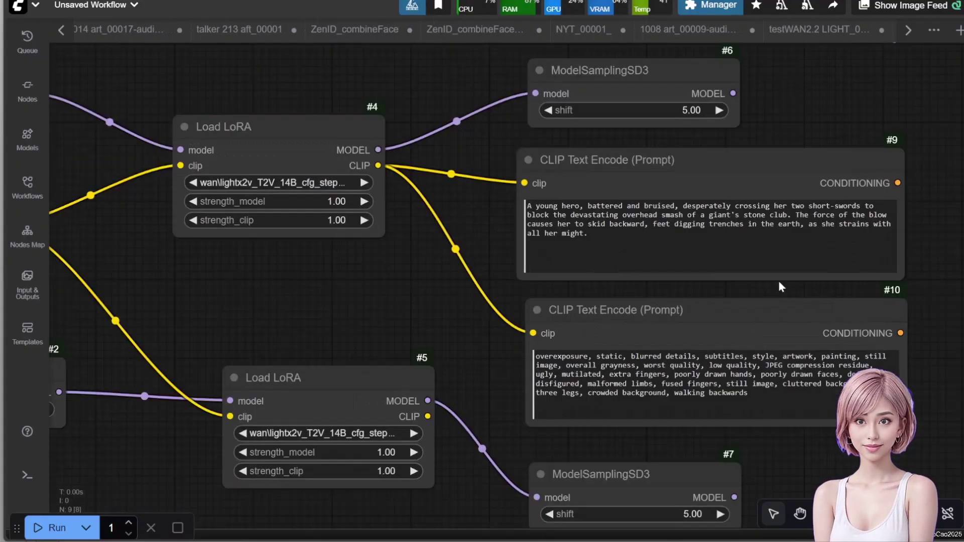
left_click_drag(441, 294, 375, 300)
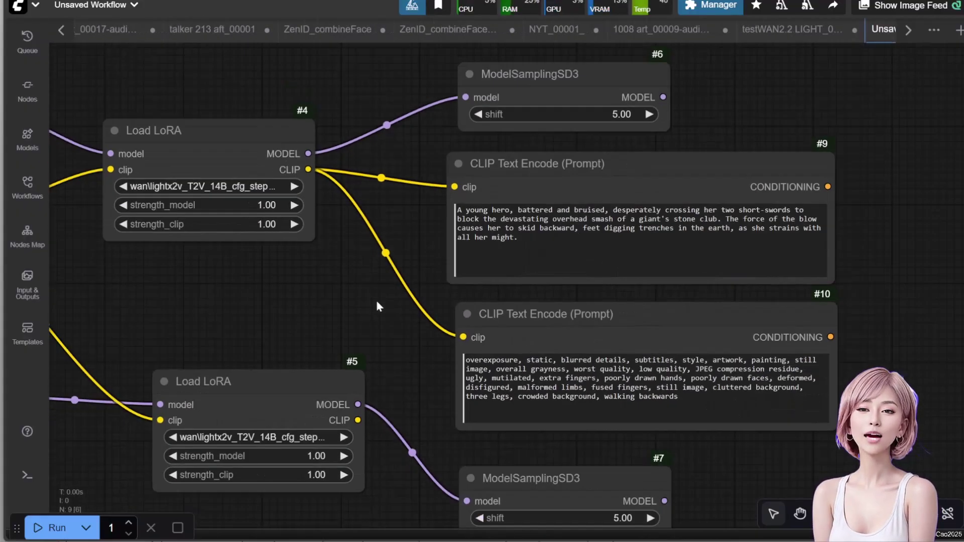
- Add an EmptyHunyuanLatentVideo node beside the upper ModelSamplingSD3 node
scroll(661, 162, "down", 5)
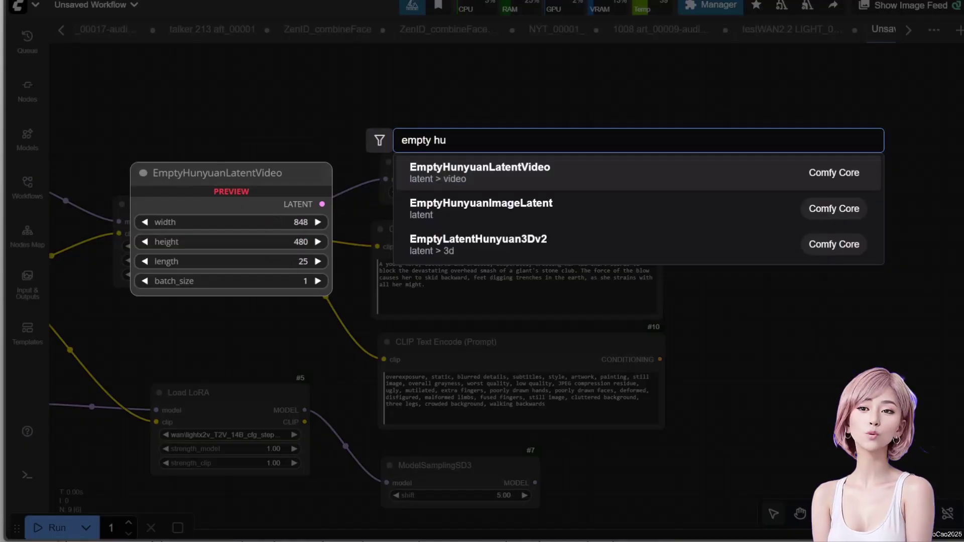
left_click(581, 180)
scroll(808, 200, "up", 2)
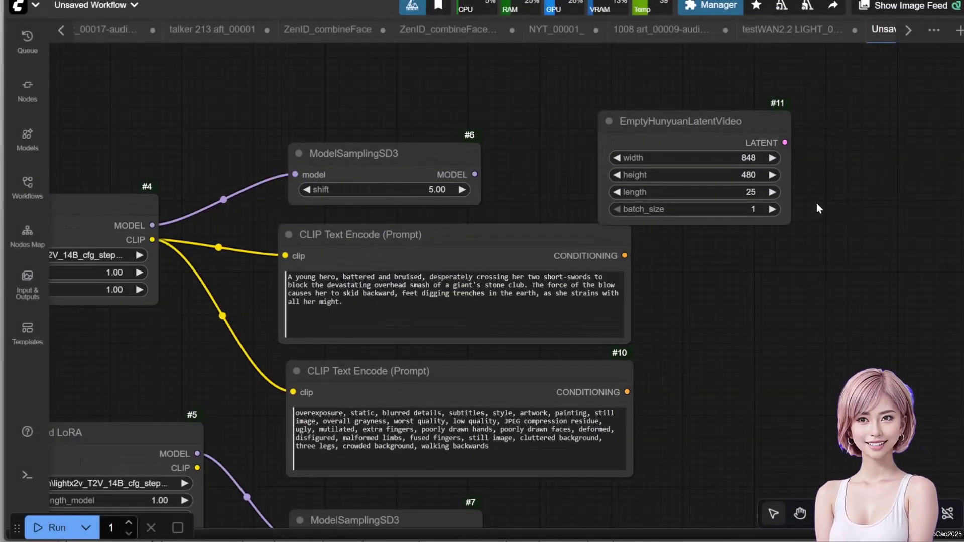
- Set the length of the EmptyHunyuanLatentVideo node to 81 frames
scroll(793, 206, "up", 3)
scroll(774, 207, "up", 2)
left_click(746, 176)
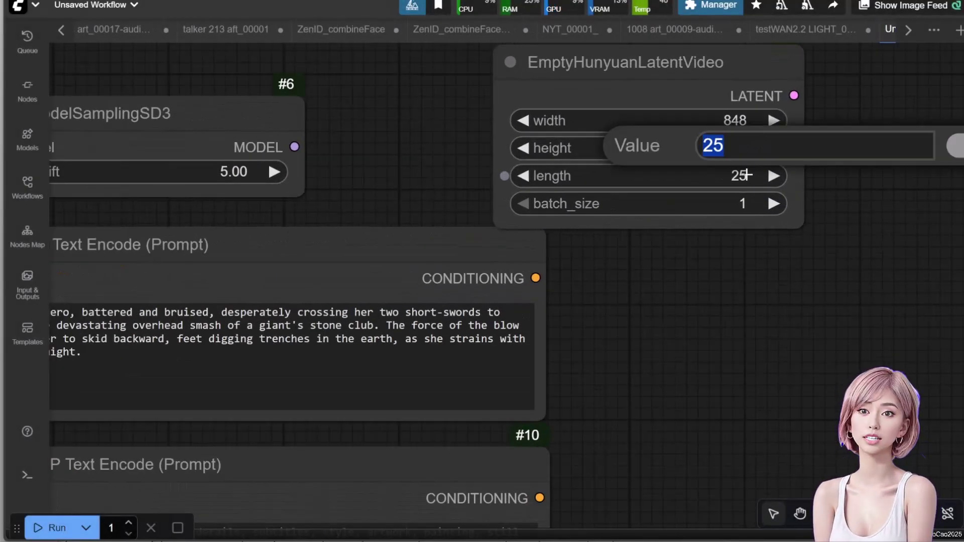
type("81")
key("Return")
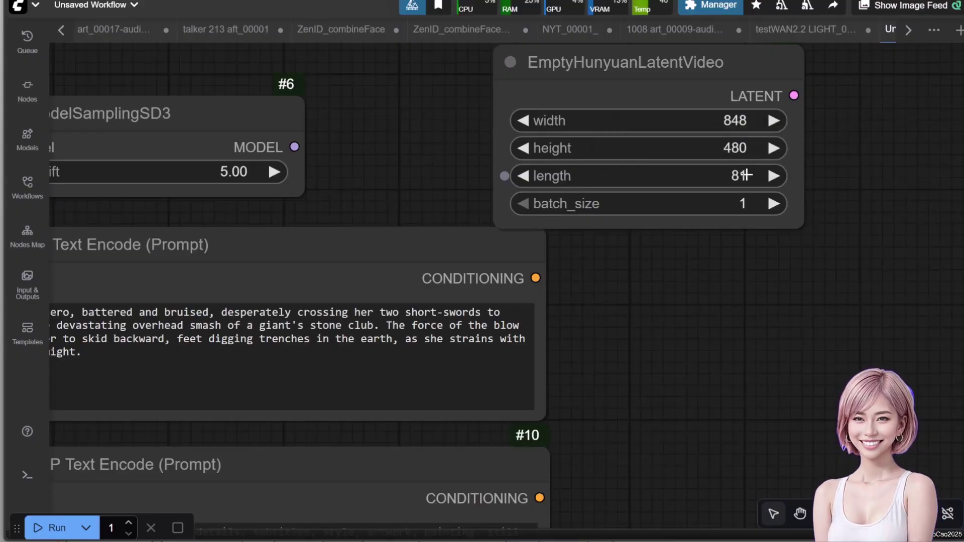
- Add a KSampler (Advanced) node beside the EmptyHunyuanLatentVideo node, level with its upper edge
scroll(709, 401, "down", 2)
scroll(743, 366, "down", 2)
left_click_drag(763, 359, 586, 342)
scroll(612, 342, "down", 2)
double_click(658, 341)
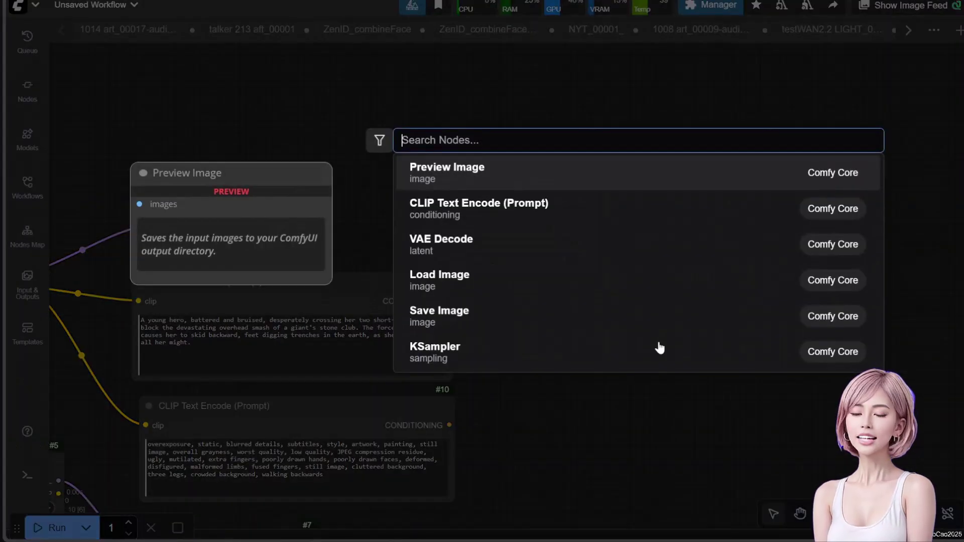
type("ksampler")
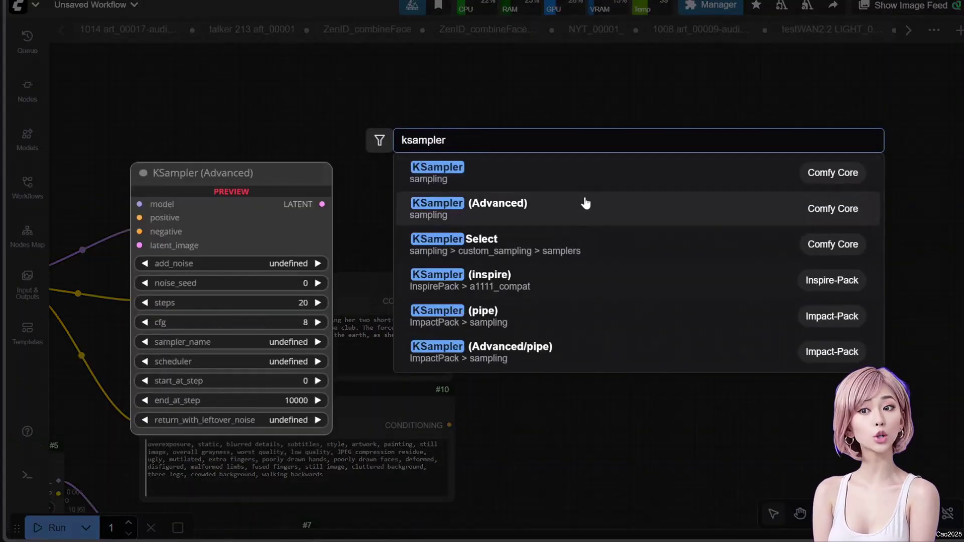
left_click(583, 202)
scroll(698, 297, "up", 1)
scroll(697, 293, "up", 1)
left_click_drag(692, 340, 683, 155)
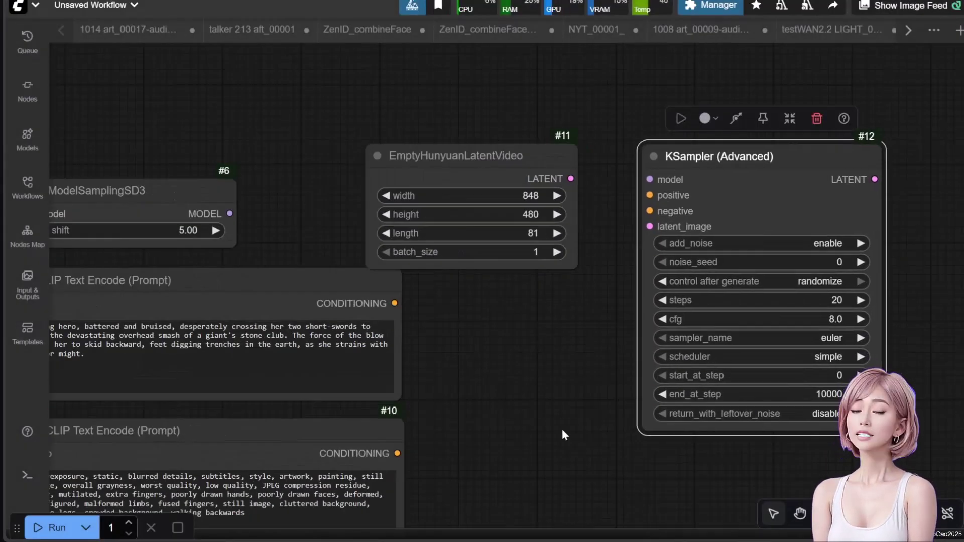
- Set the KSampler (Advanced) node to 8 steps, cfg 1.0 and the lcm sampler
left_click(562, 429)
left_click(809, 303)
type("8")
key("Return")
left_click(823, 323)
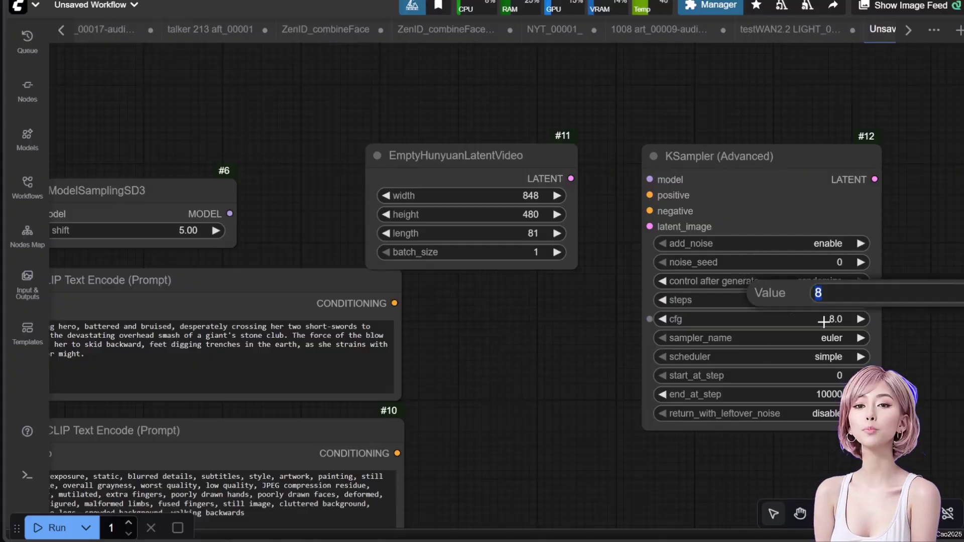
type("1")
key("Return")
left_click(821, 341)
left_click(823, 409)
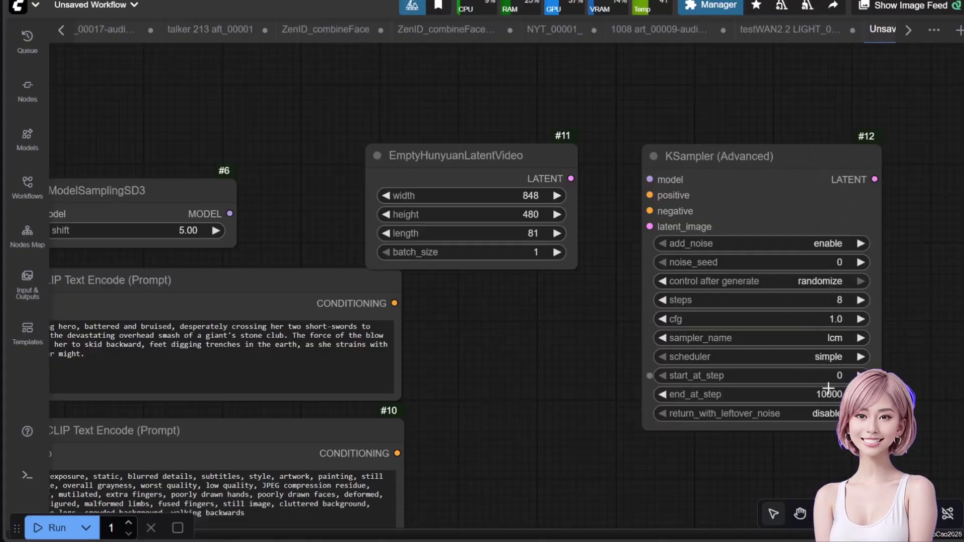
- Set the KSampler's start_at_step to 0 and end_at_step to 4, and enable return_with_leftover_noise
left_click(828, 376)
key("Return")
left_click(824, 394)
type("4")
key("Return")
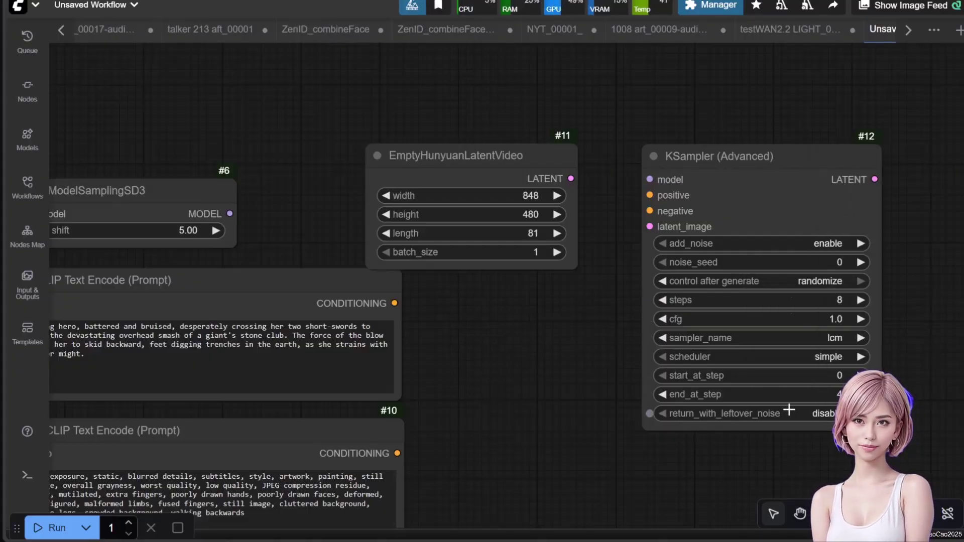
left_click(789, 410)
left_click(808, 428)
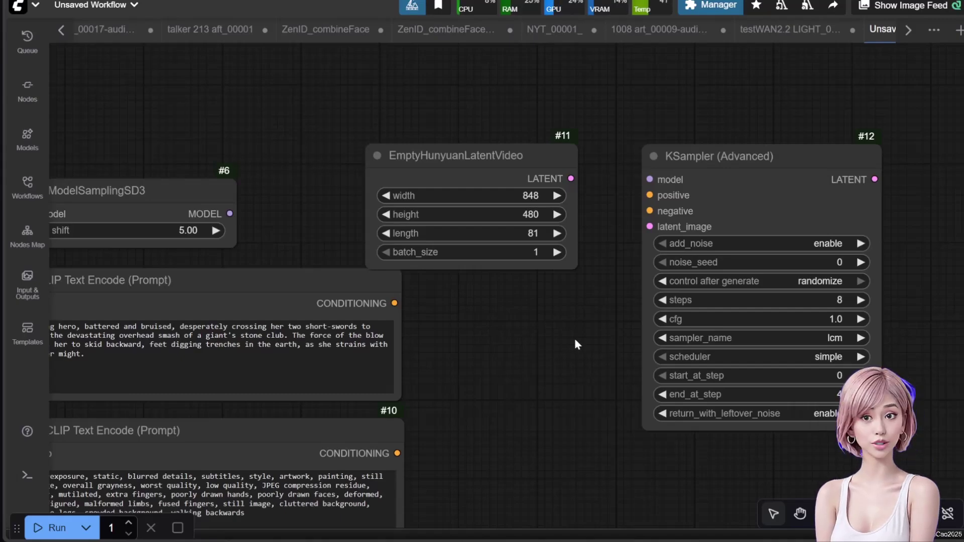
- Connect EmptyHunyuanLatentVideo to the KSampler's latent_image input and move the latent node down beside the lower ModelSamplingSD3
left_click_drag(571, 179, 651, 226)
scroll(646, 274, "down", 3)
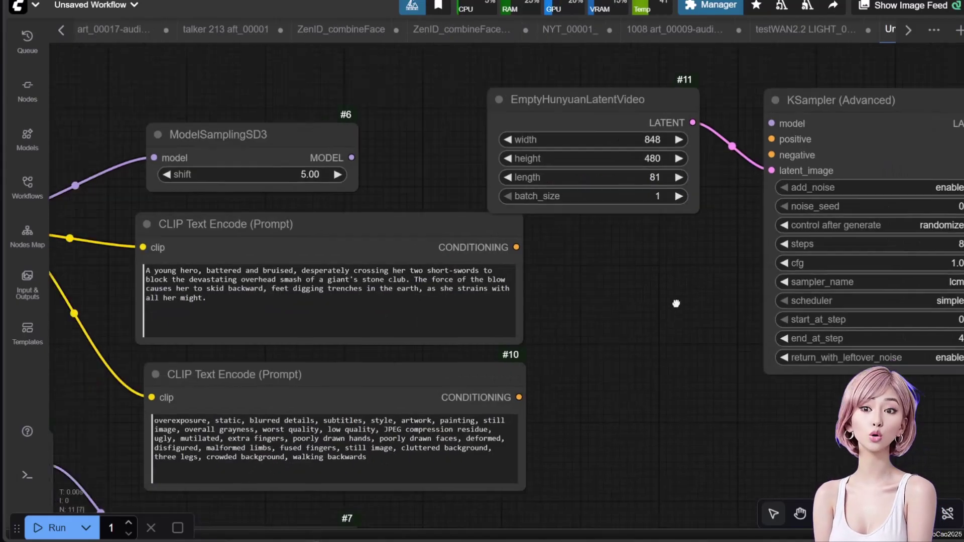
left_click_drag(627, 133, 573, 455)
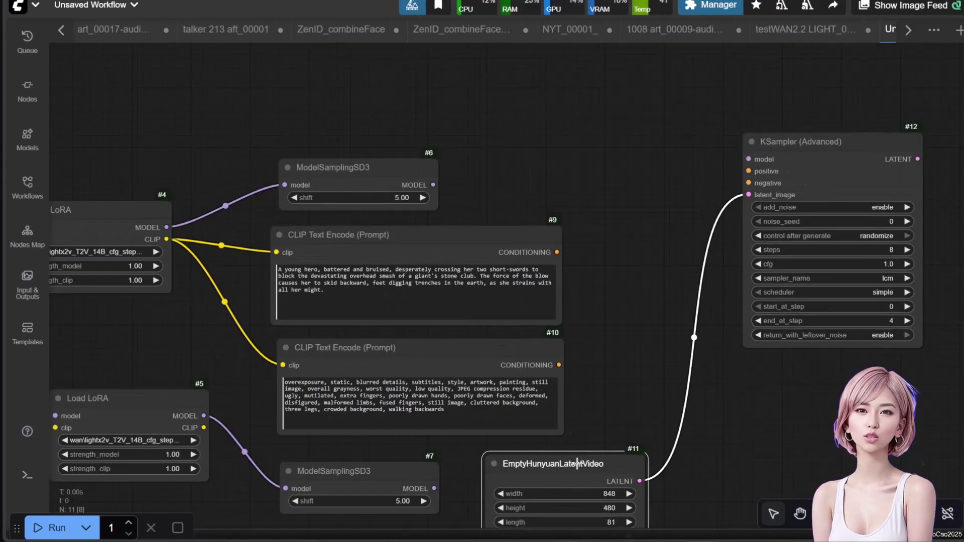
- Connect the upper prompt to the KSampler's positive input, the lower prompt to negative, and the upper ModelSamplingSD3 to model
left_click_drag(557, 252, 748, 172)
left_click_drag(559, 365, 749, 183)
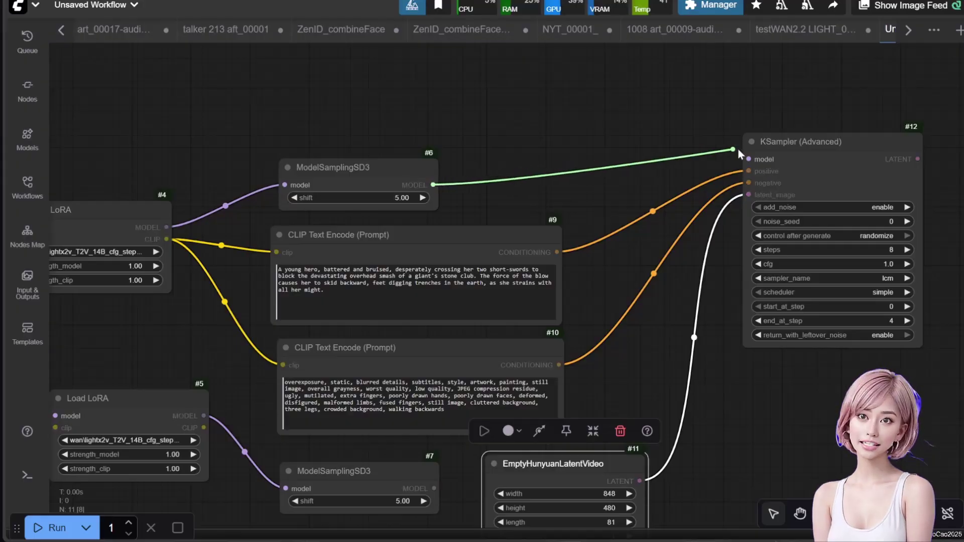
left_click_drag(747, 156, 748, 159)
- Duplicate the KSampler (Advanced) node and place the copy directly below the original
left_click_drag(781, 428, 632, 364)
left_click(633, 370)
scroll(763, 348, "up", 1)
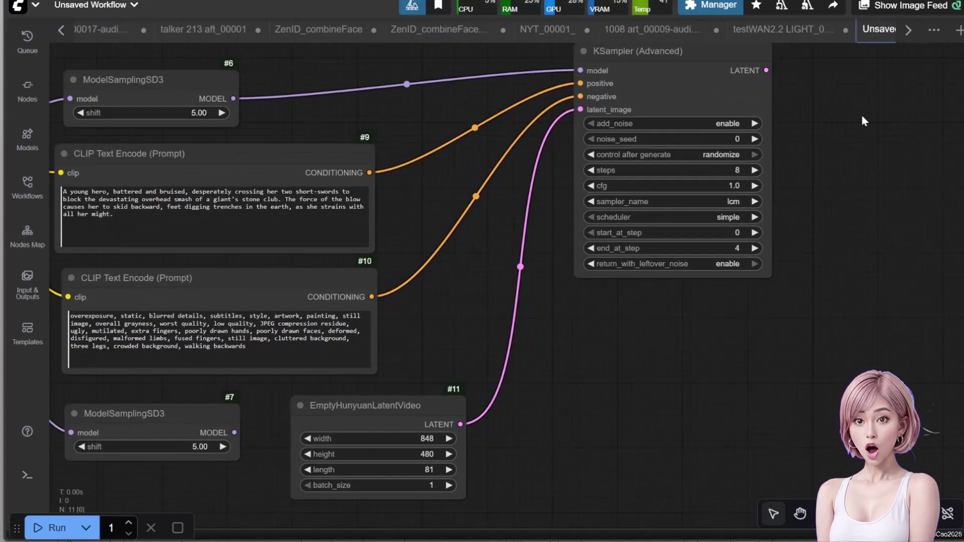
left_click_drag(860, 121, 826, 178)
left_click(700, 132)
key("ctrl+c")
key("ctrl+v")
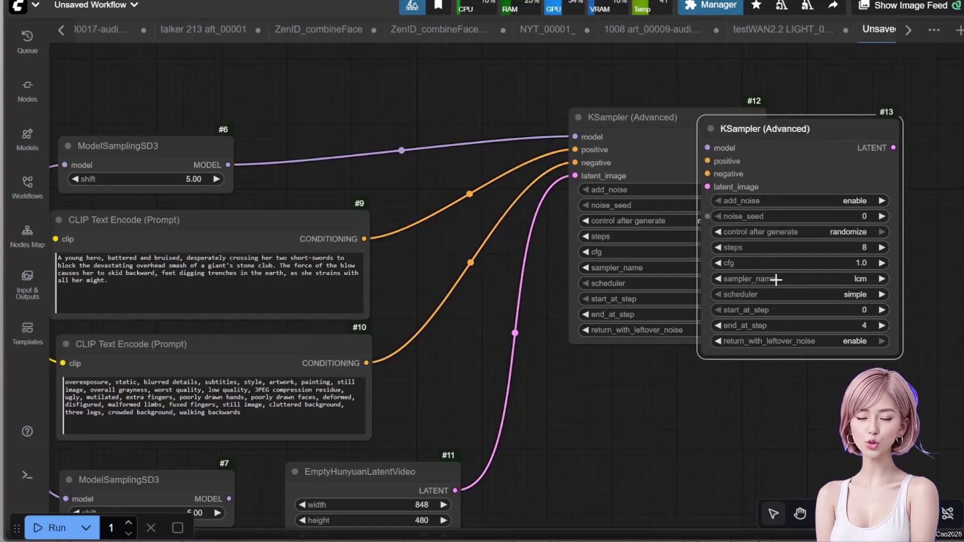
left_click_drag(661, 517, 699, 422)
left_click_drag(798, 61, 684, 302)
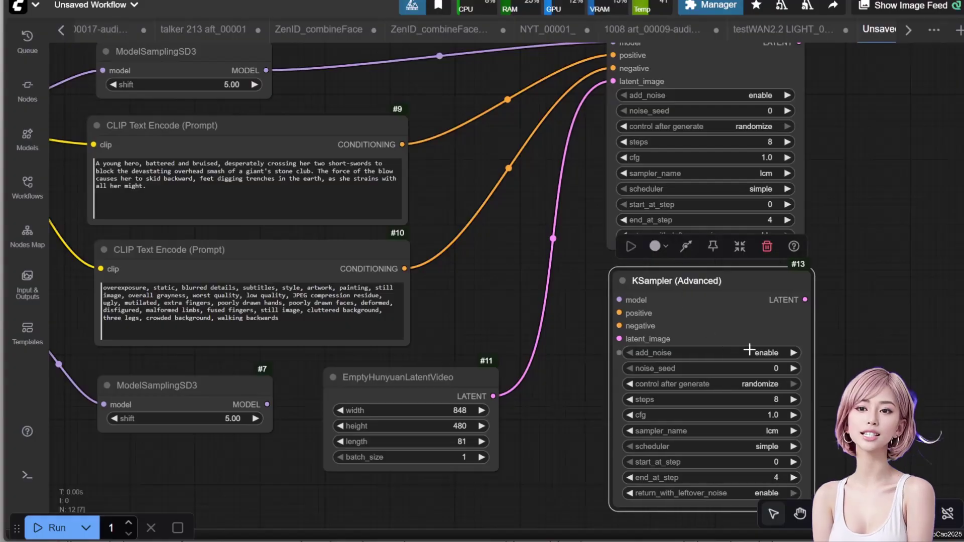
- On the lower KSampler, disable add_noise and set start_at_step to 4 and end_at_step to 8
left_click_drag(820, 480, 812, 449)
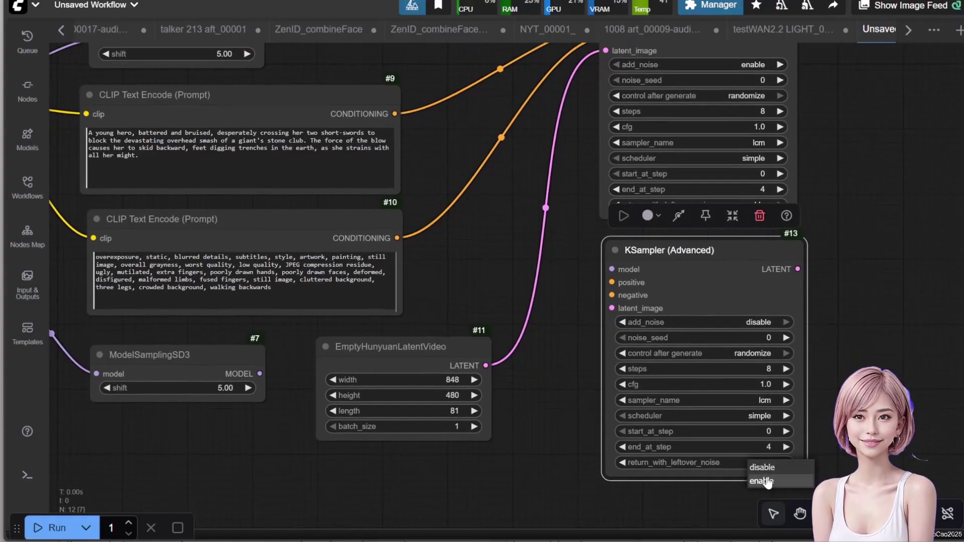
left_click(764, 433)
type("4")
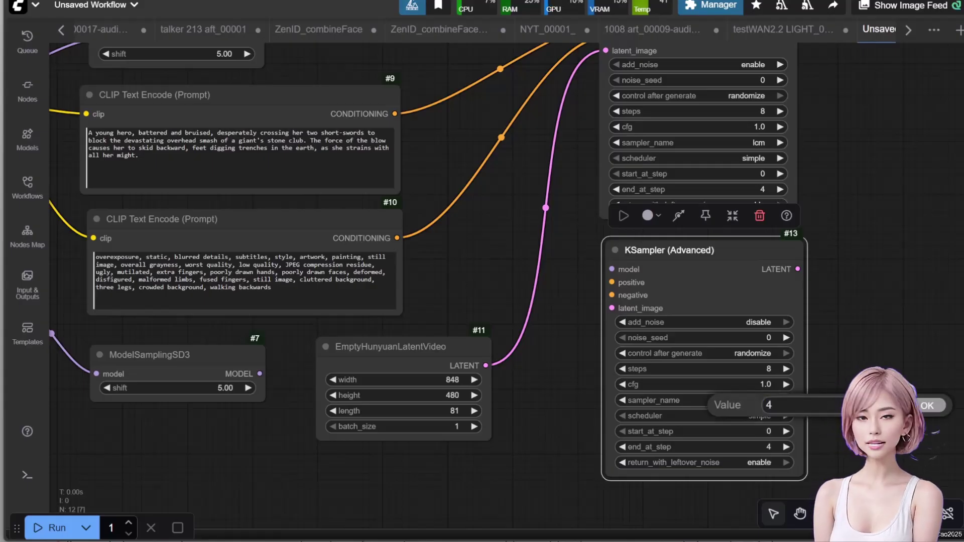
left_click(748, 449)
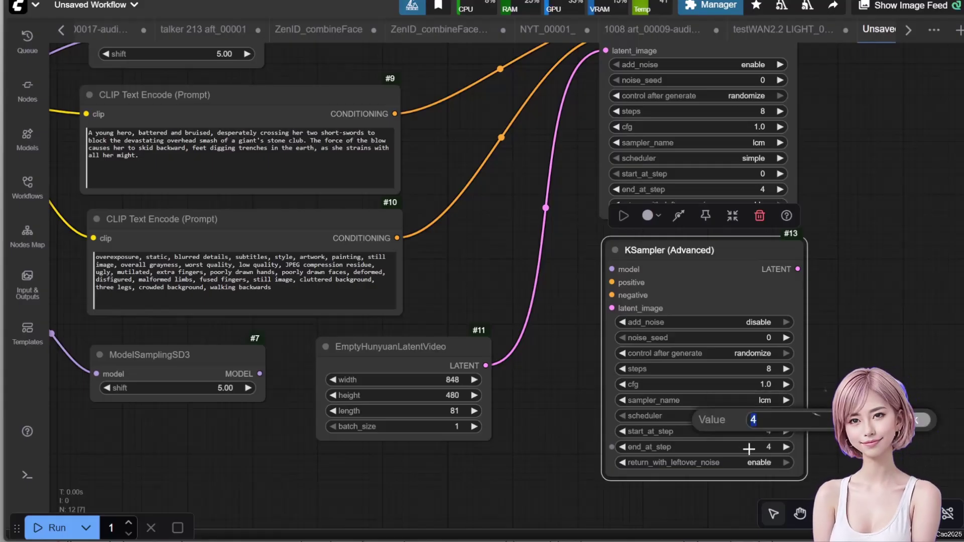
key("Return")
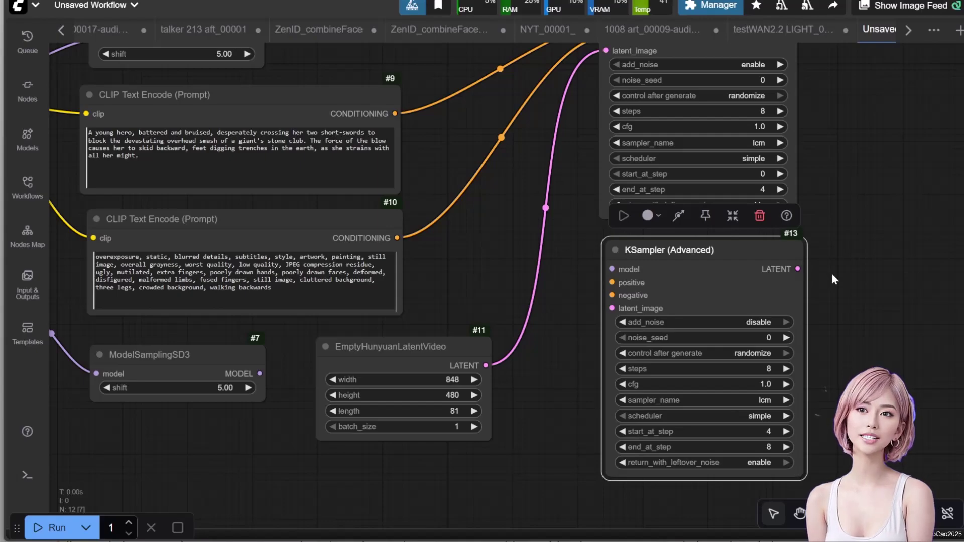
- Connect the upper KSampler's LATENT output to the lower KSampler's latent_image input
left_click_drag(846, 338, 868, 453)
left_click_drag(813, 126, 813, 161)
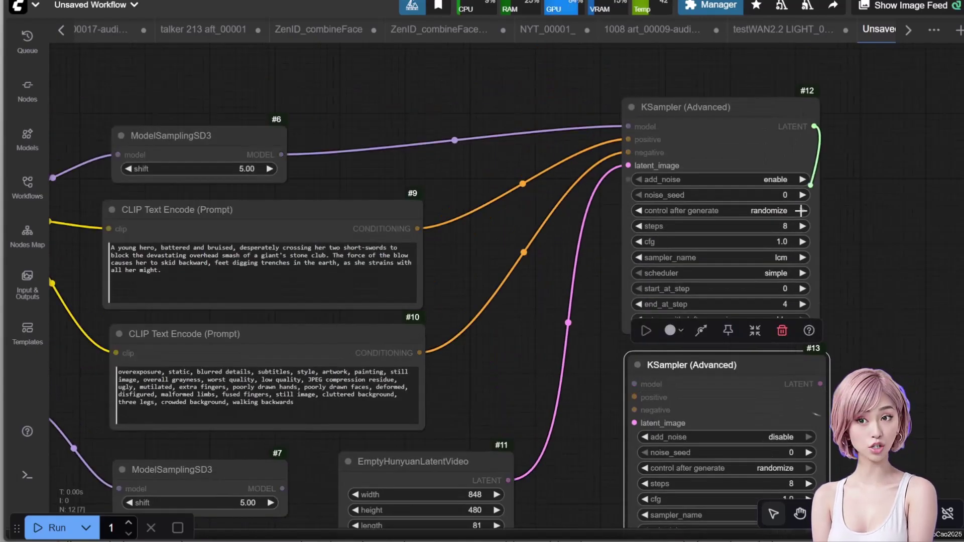
left_click_drag(633, 419, 634, 423)
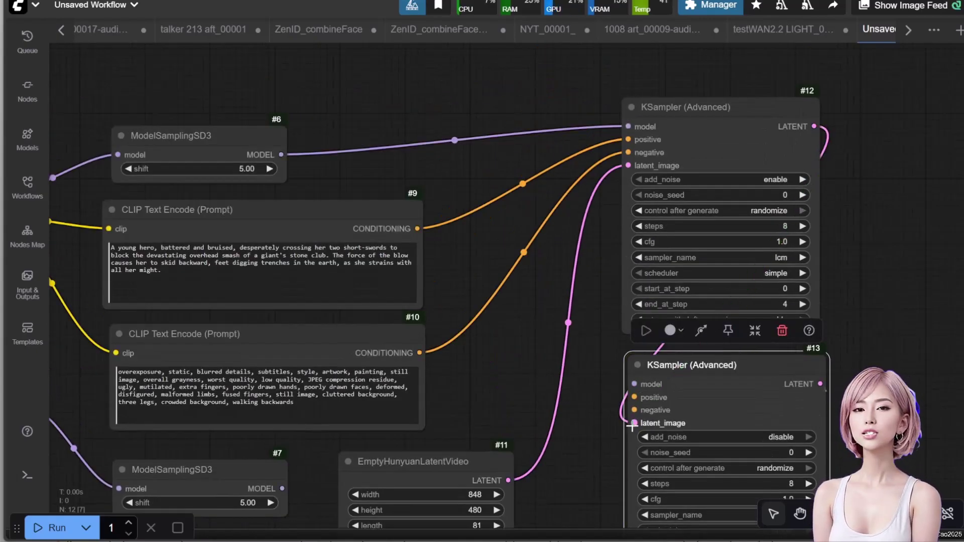
- Move the lower ModelSamplingSD3 below EmptyHunyuanLatentVideo, then connect it and both prompts to the lower KSampler's model, positive and negative inputs
scroll(602, 311, "down", 7)
left_click_drag(315, 310, 537, 455)
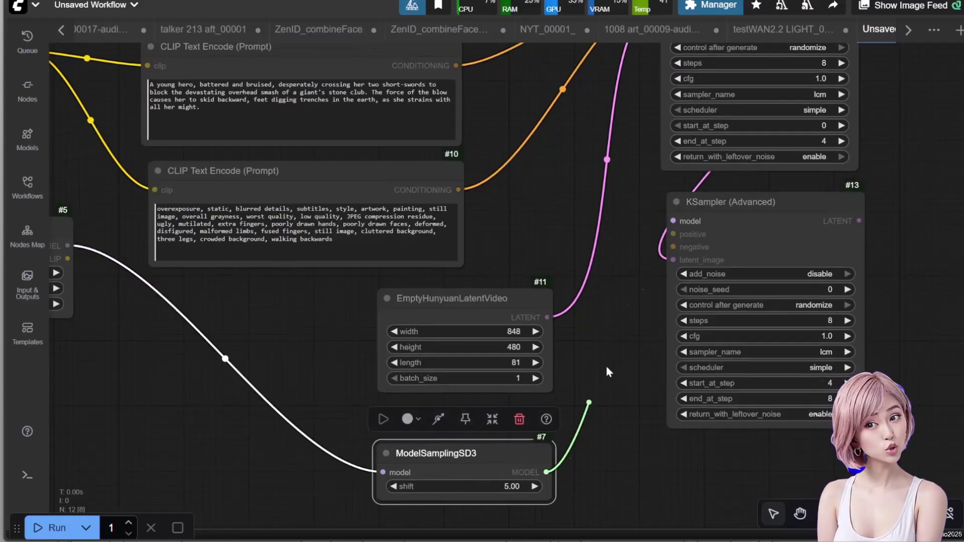
scroll(452, 200, "up", 5)
left_click_drag(449, 187, 689, 361)
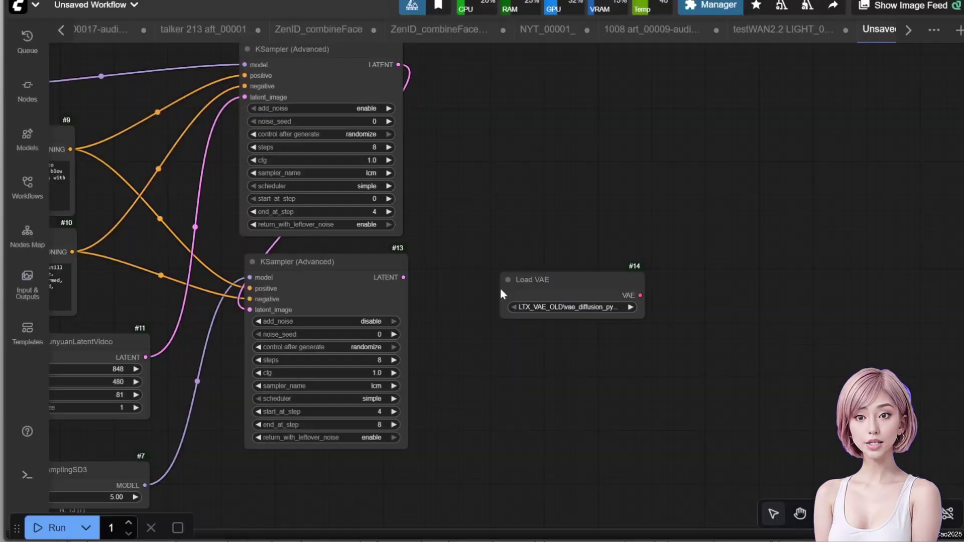
- Add a Load VAE node beside the lower KSampler with wan_2.1_vae.safetensors selected
scroll(499, 285, "up", 3)
left_click(582, 305)
left_click(663, 435)
left_click_drag(584, 271, 569, 338)
left_click_drag(571, 193, 564, 274)
- Add a VAE Decode node above Load VAE and connect the lower KSampler's latent and the loaded VAE to it
left_click(559, 237)
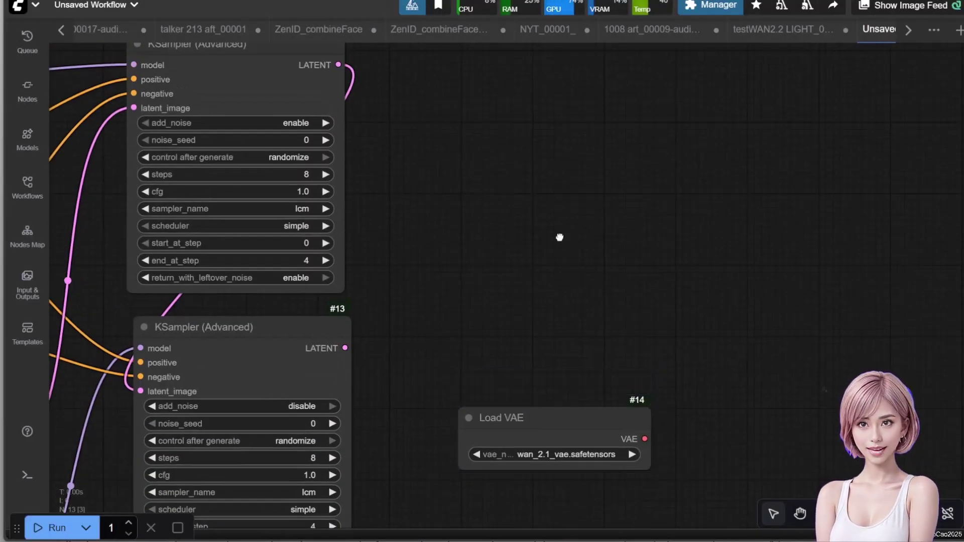
double_click(560, 237)
type("vae")
key("Return")
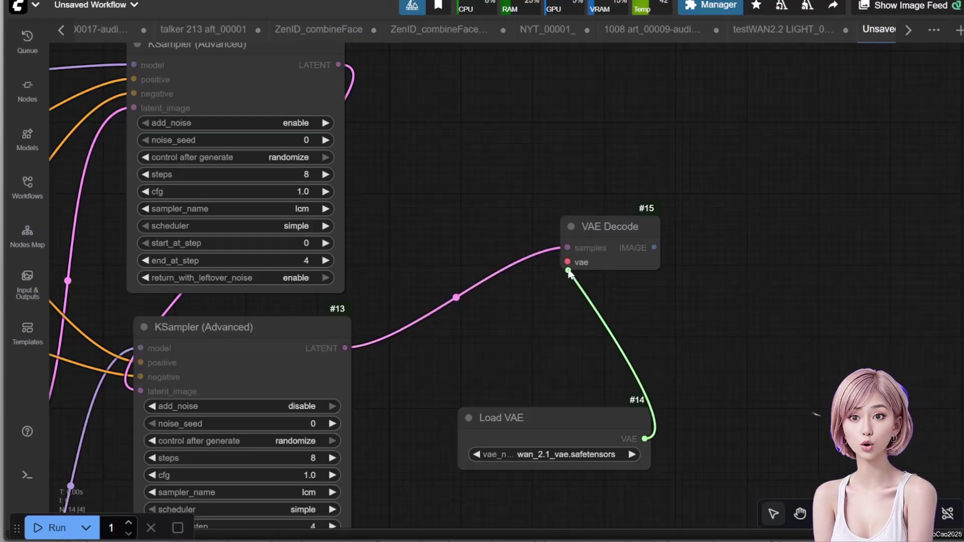
- Add the Video Helper Suite Video Combine node beside VAE Decode and connect the decoded images to it
left_click_drag(804, 302, 612, 327)
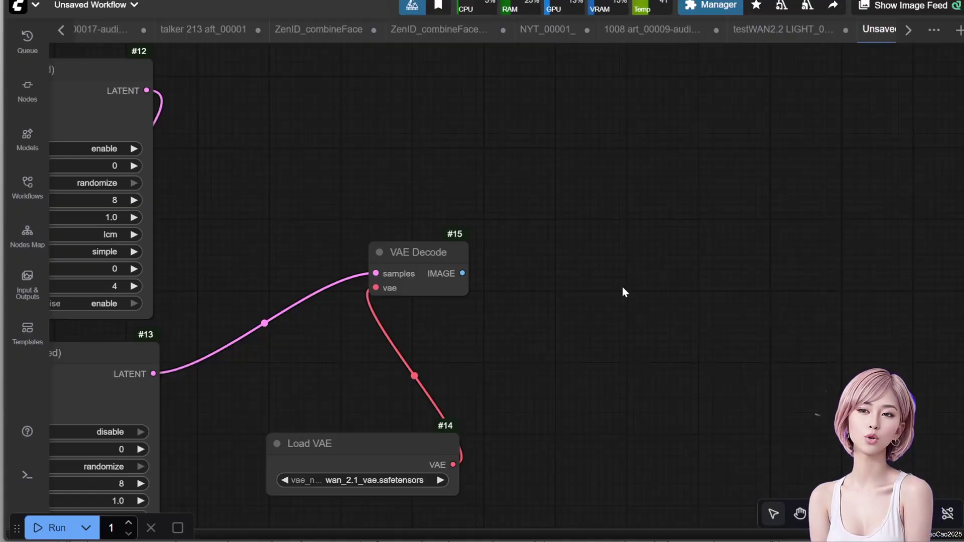
double_click(619, 259)
type("combine vi")
key("Return")
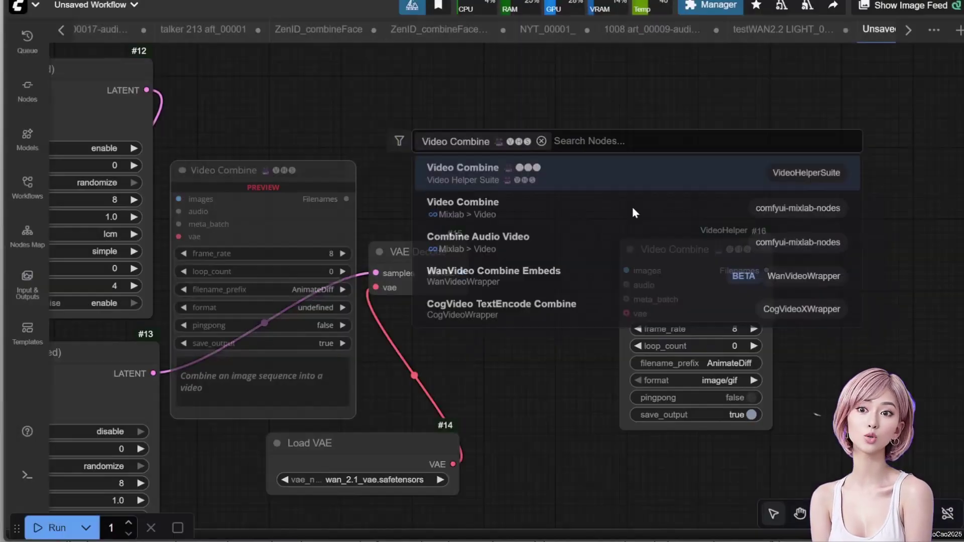
- Set Video Combine to frame rate 25, filename prefix "myout\wan 2.2 T2V Test" and format video/h264-mp4
scroll(546, 355, "up", 2)
left_click(653, 323)
type("25")
key("Return")
left_click(647, 369)
type("myout\\wan 2.2 T2V Test")
key("Return")
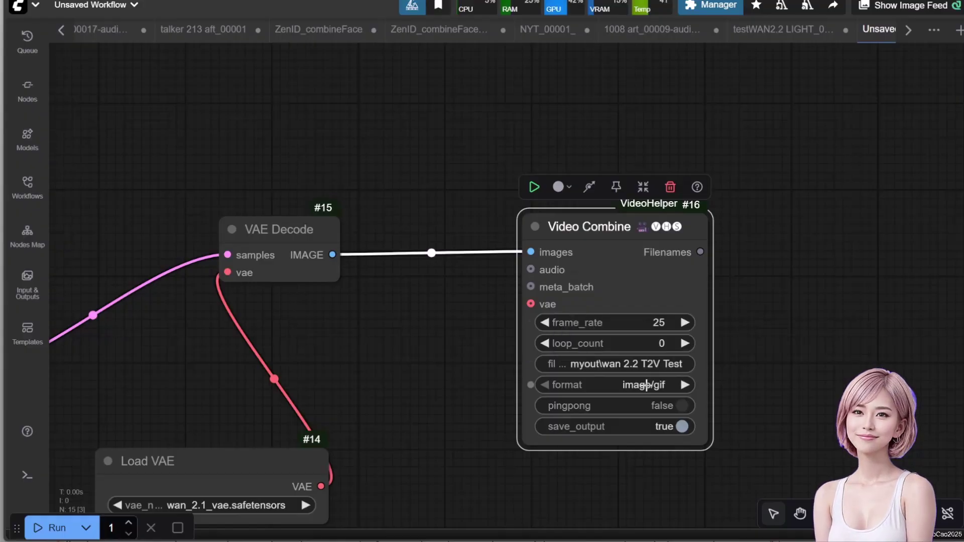
left_click(645, 385)
left_click(671, 460)
scroll(791, 329, "down", 3)
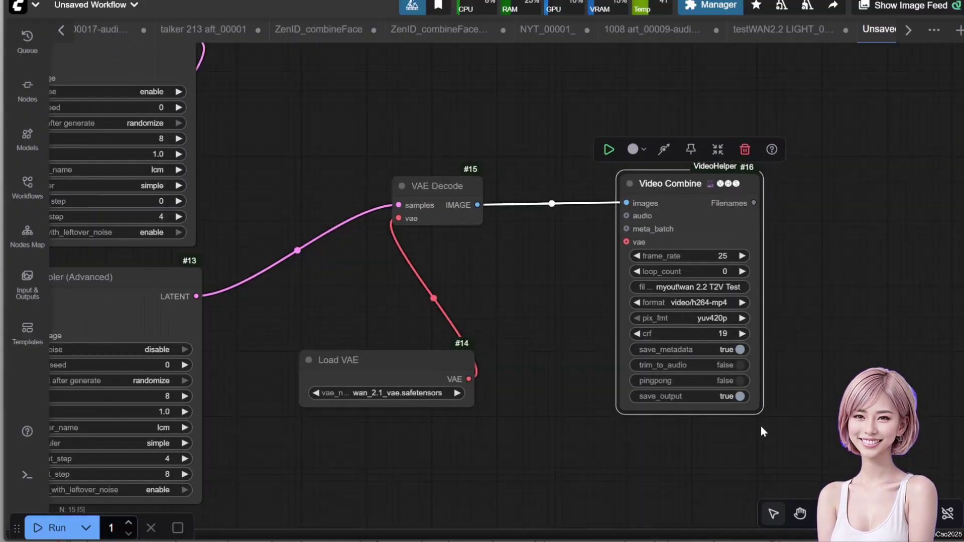
- Run the completed text-to-video workflow and review its Load LoRA nodes
scroll(900, 331, "down", 4)
scroll(703, 410, "down", 4)
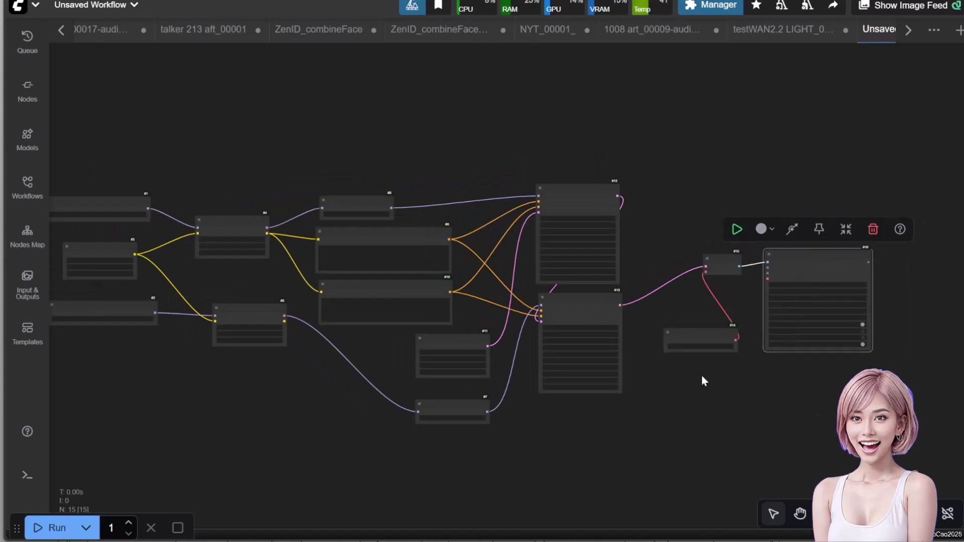
scroll(798, 401, "up", 3)
left_click_drag(743, 355, 746, 352)
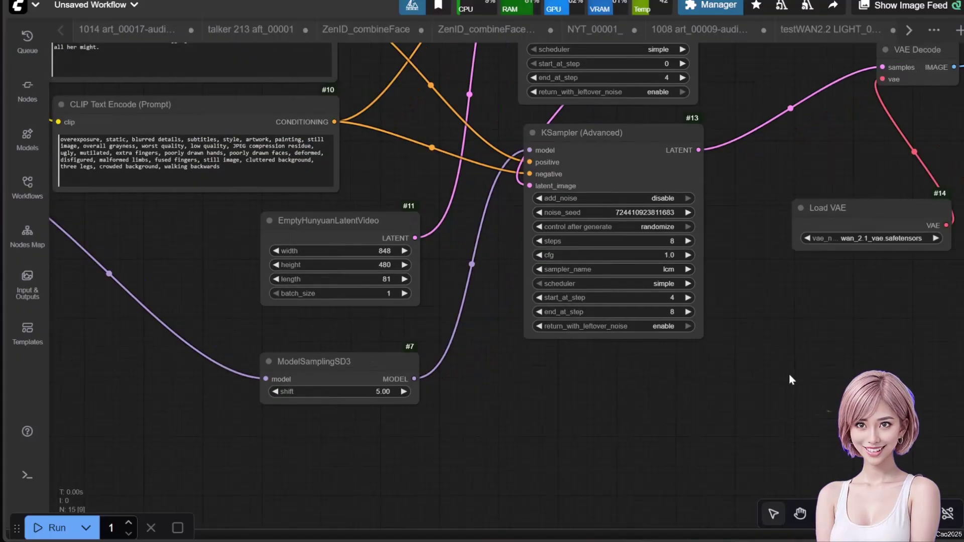
left_click_drag(789, 379, 31, 438)
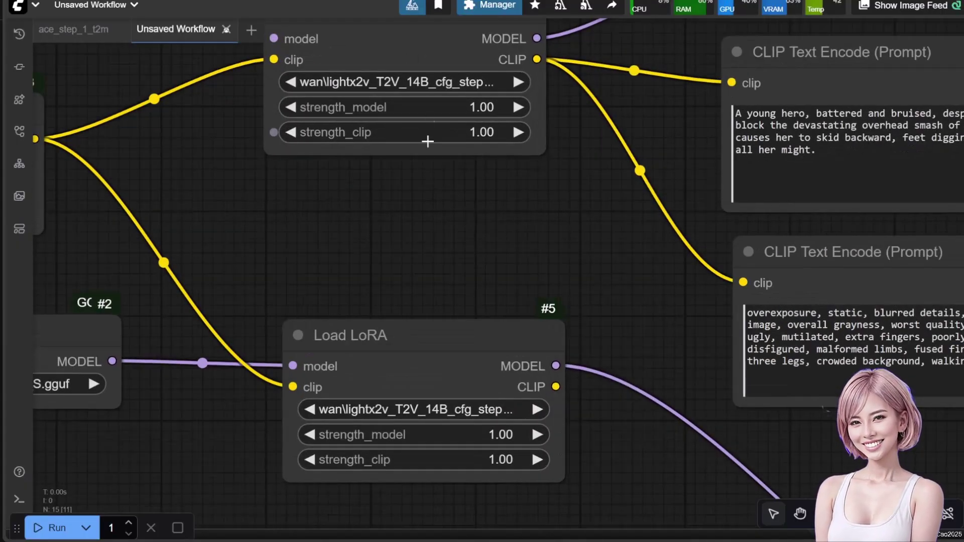
- Select lightx2v_T2V_14B_cfg_step_distill_v2_lora_rank128_bf16.safetensors in both Load LoRA nodes
left_click(400, 83)
type("12")
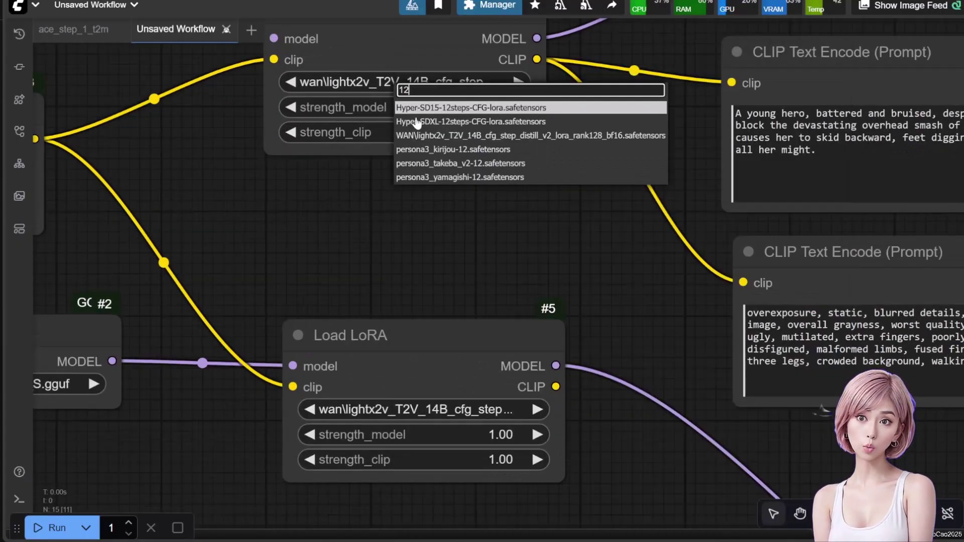
type("8")
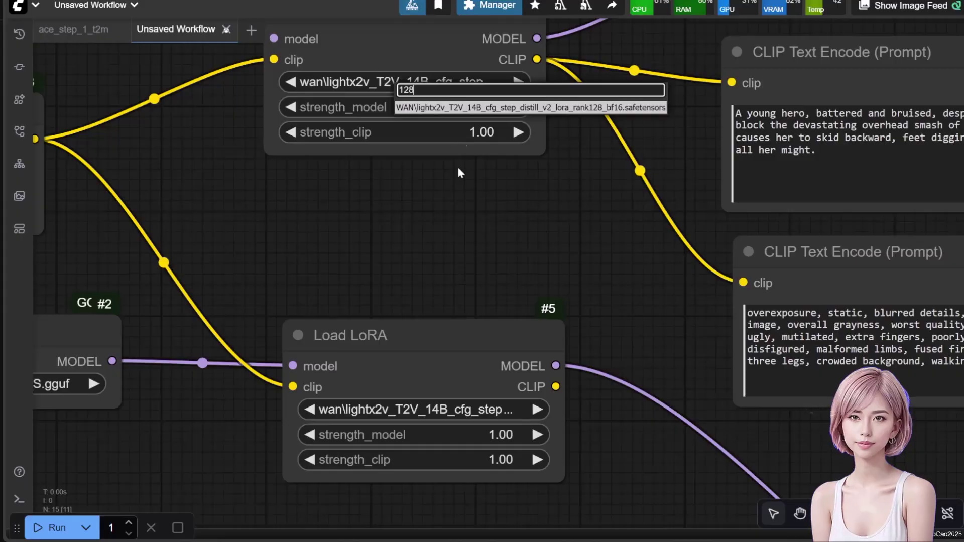
left_click(478, 108)
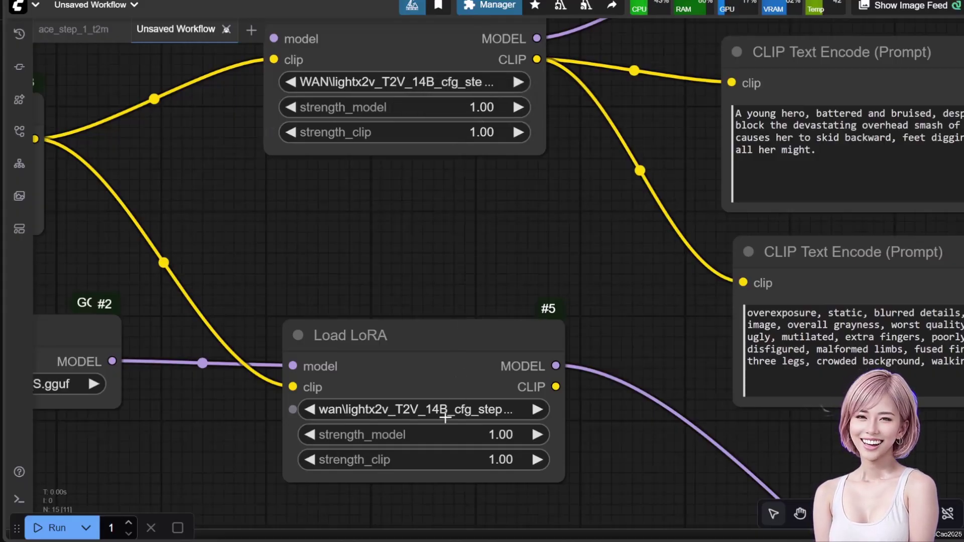
left_click(444, 418)
type("12")
type("8")
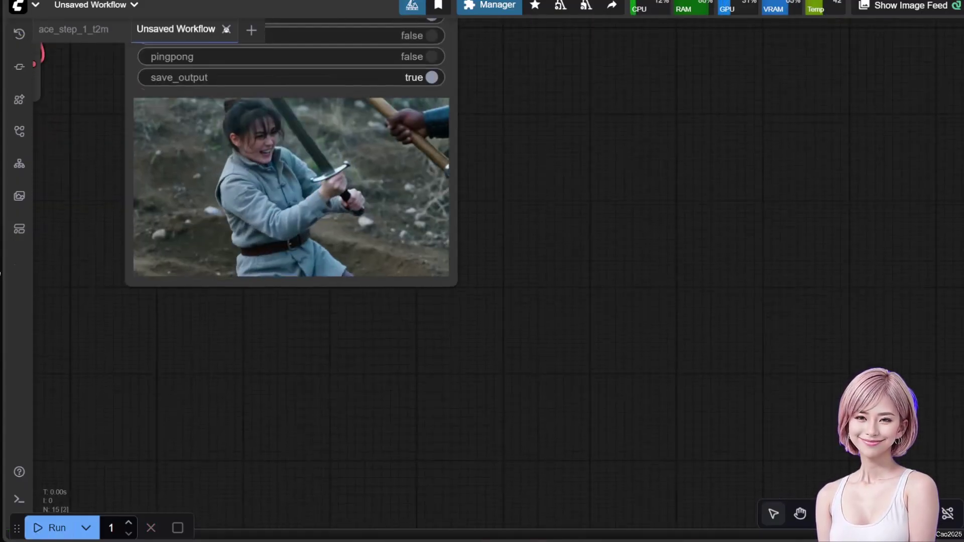
- Examine the generated video preview in the Video Combine node up close
scroll(552, 155, "up", 3)
left_click_drag(583, 228, 856, 311)
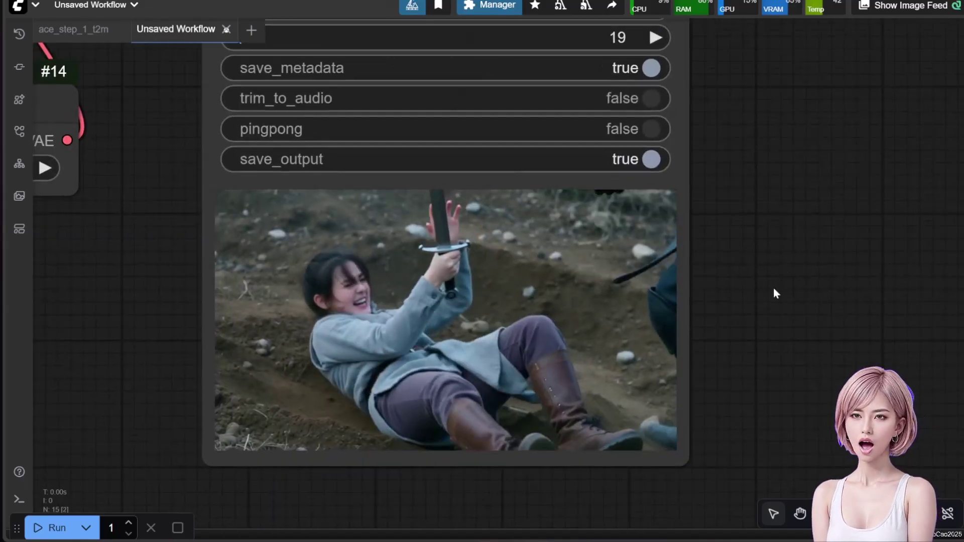
scroll(773, 287, "up", 2)
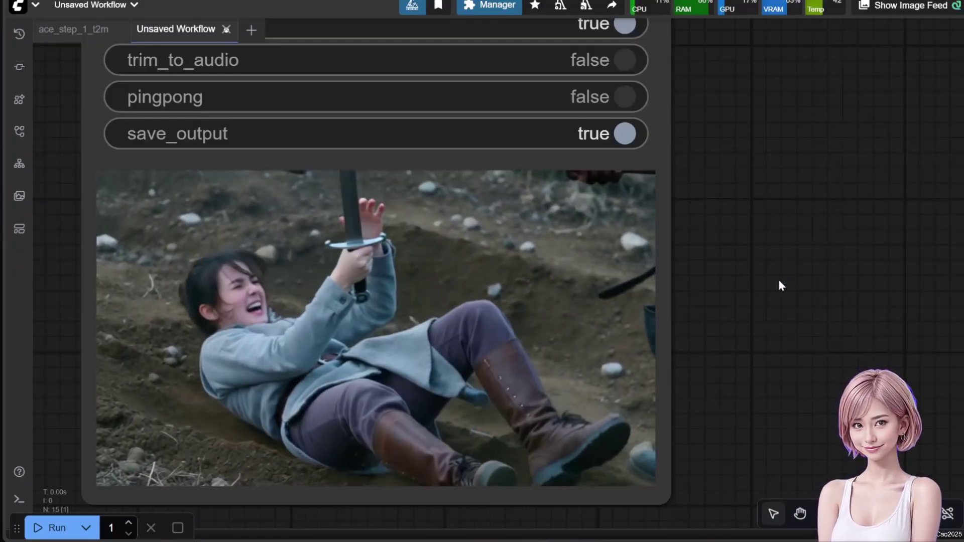
scroll(779, 284, "down", 1)
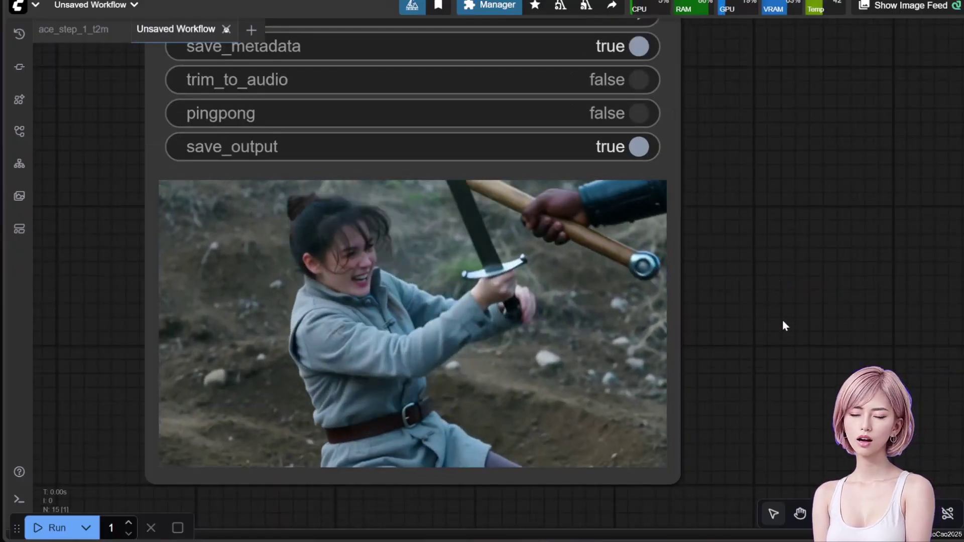